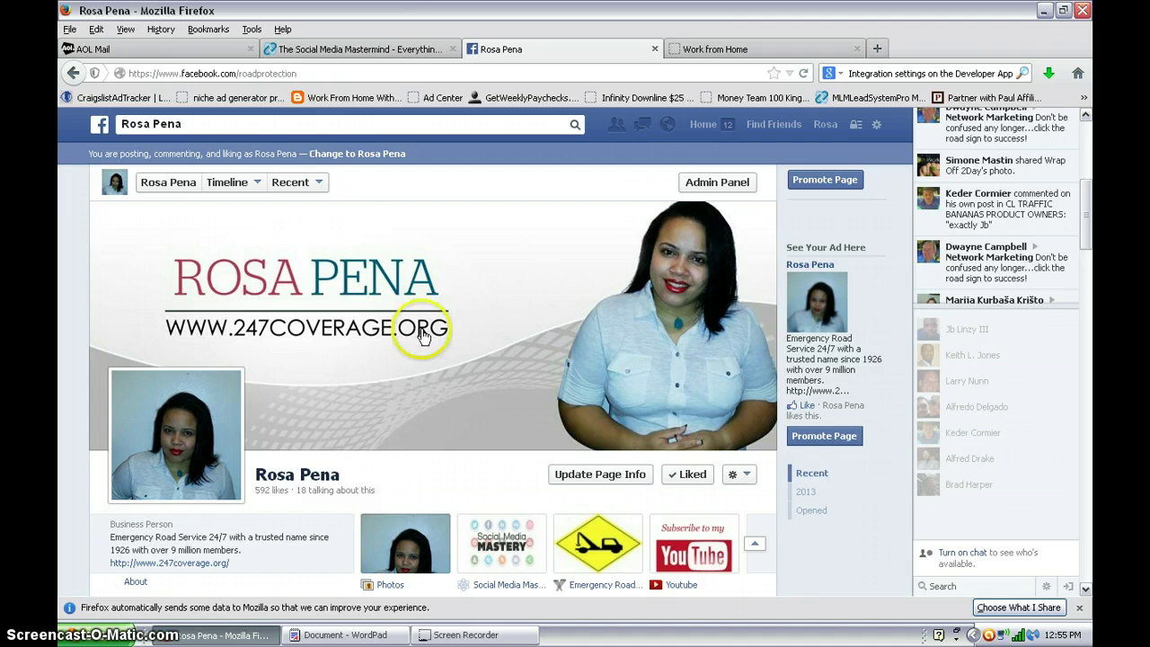
- Search for woobox, open the Woobox Custom Tab app and begin installing its page tab
click(294, 122)
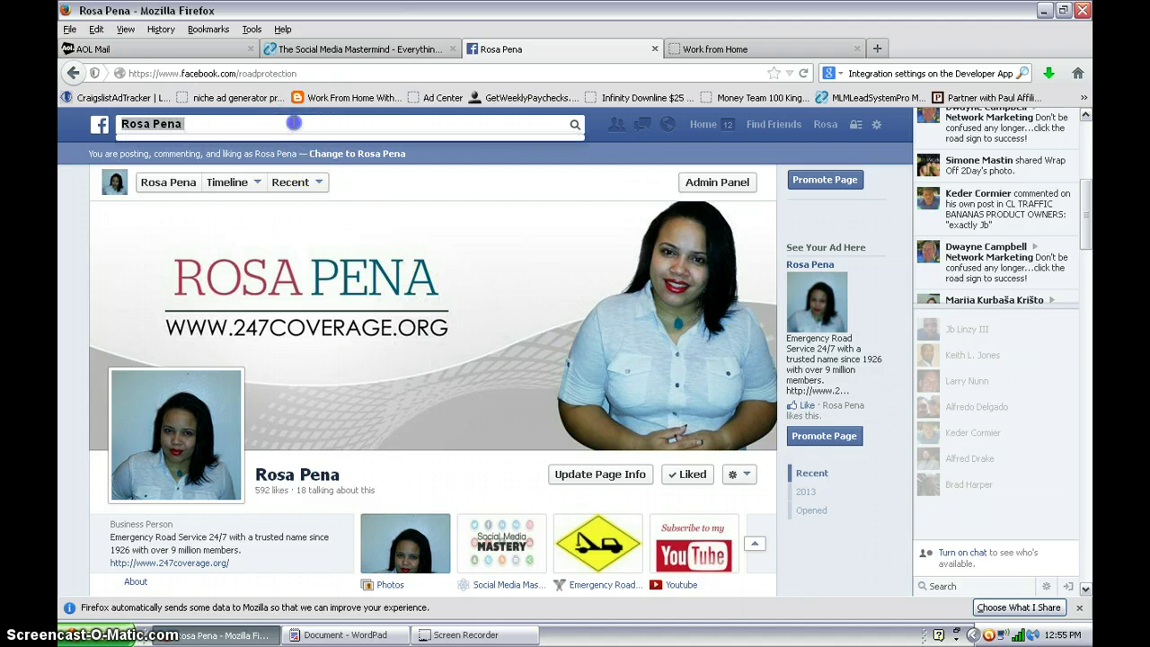
click(294, 122)
key(BackSpace)
key(BackSpace)
key(BackSpace)
key(BackSpace)
key(BackSpace)
key(BackSpace)
key(BackSpace)
key(BackSpace)
key(BackSpace)
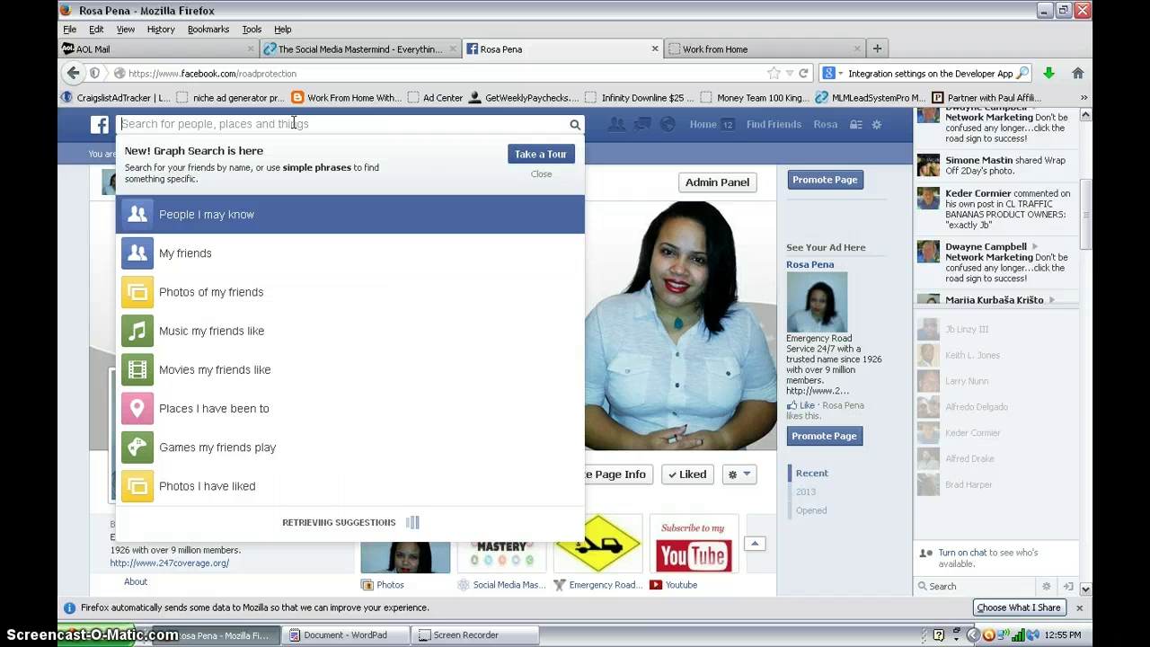
text(w)
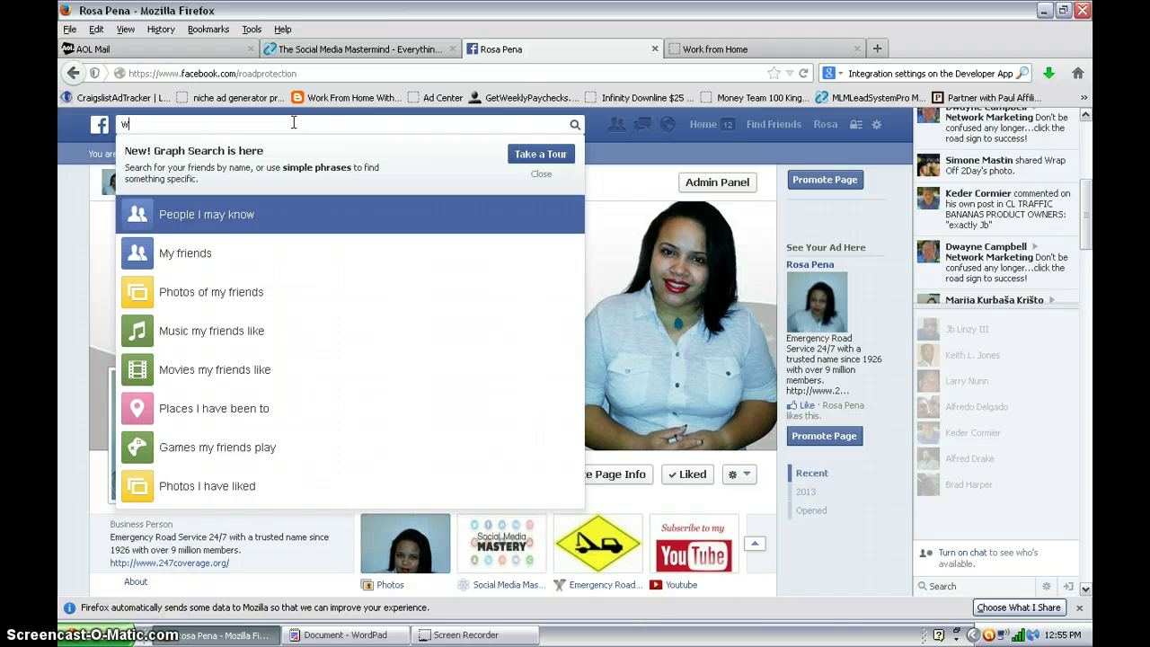
text(oobox)
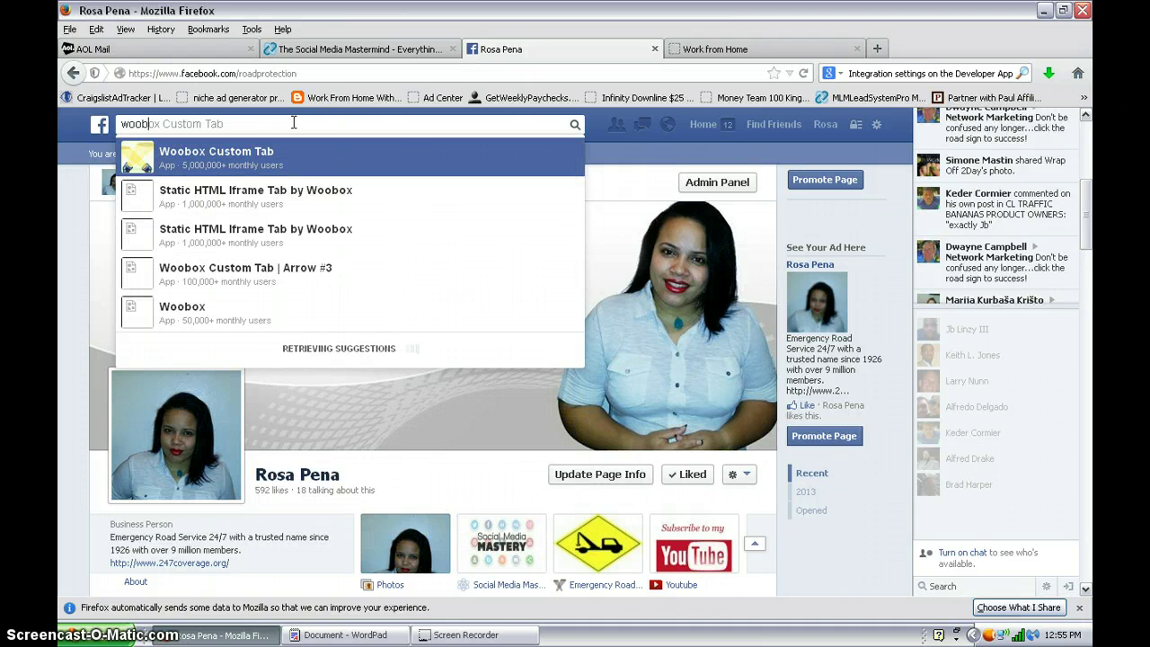
click(256, 161)
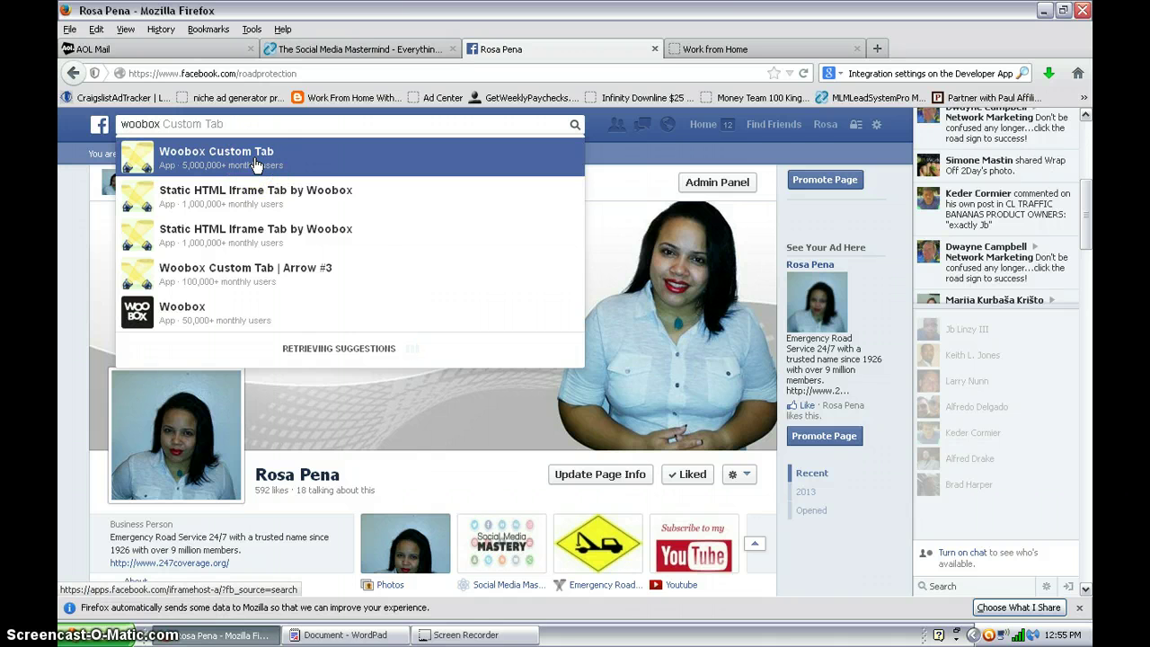
click(483, 197)
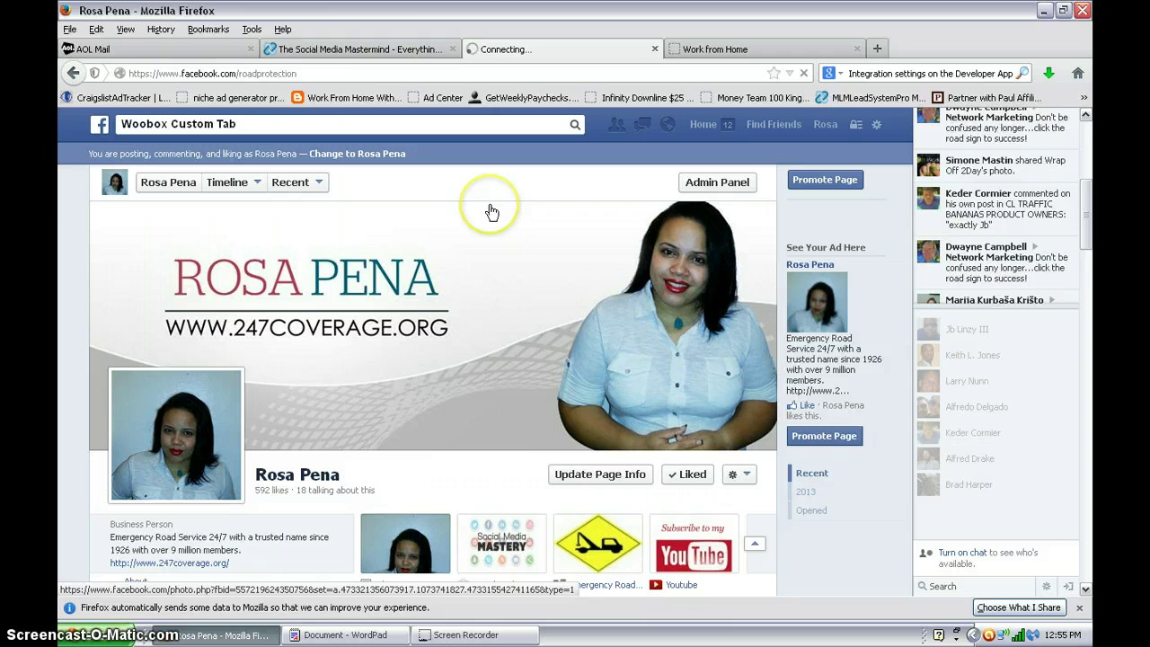
click(524, 440)
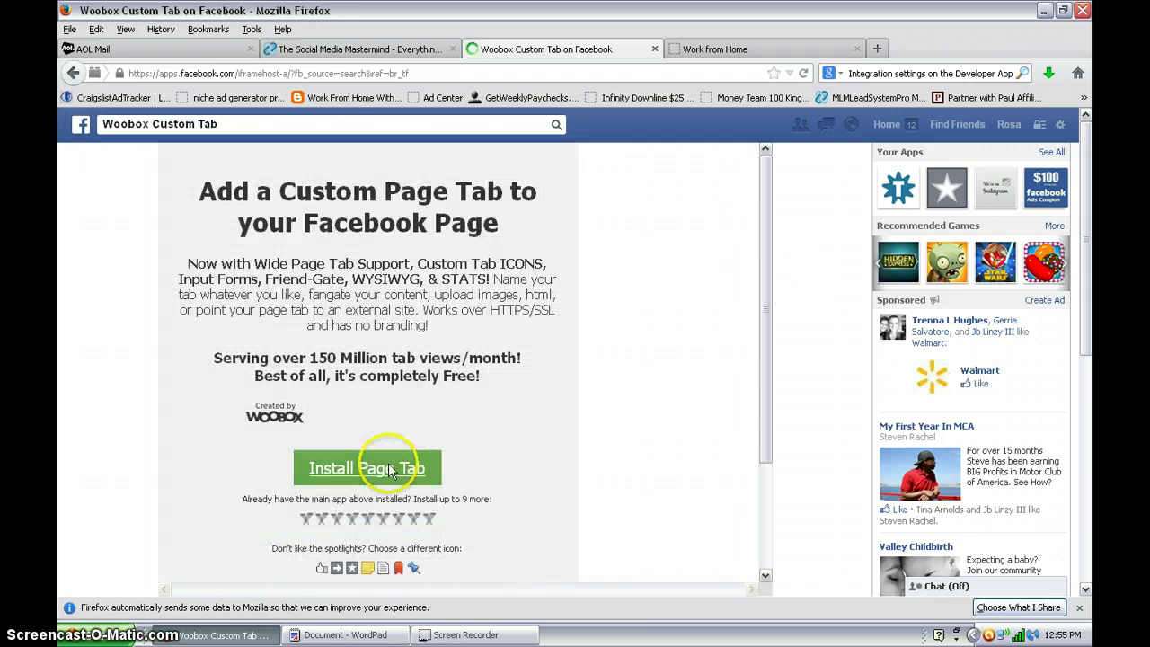
click(391, 470)
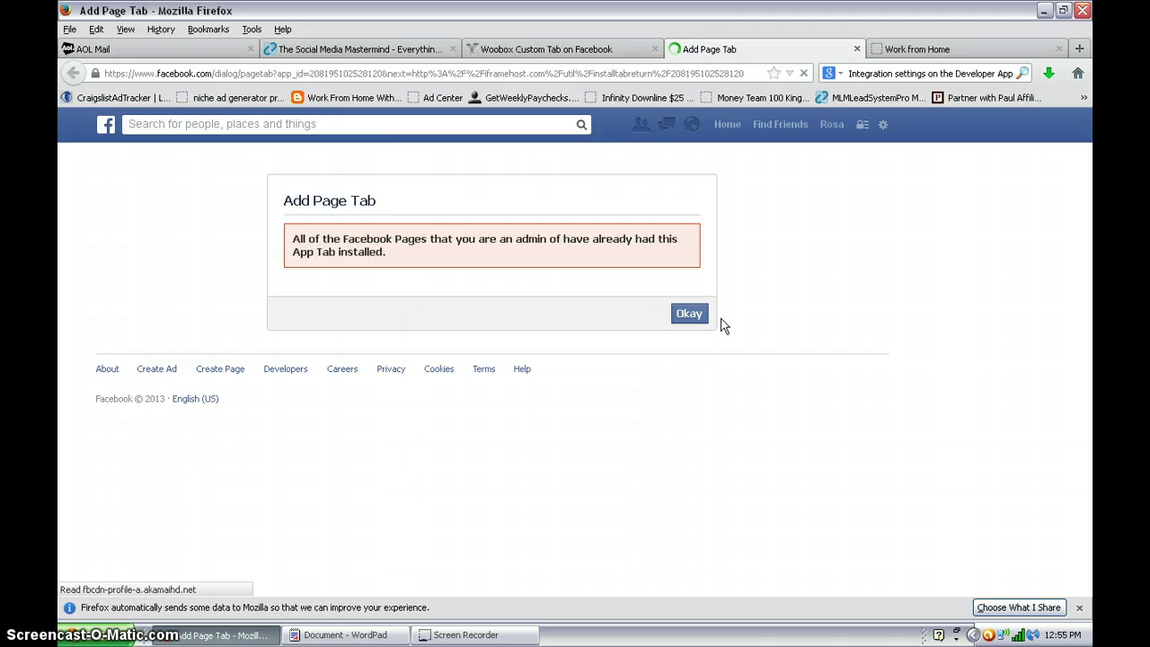
- Install HTML Page Tab #7 on the chosen Facebook Page as a new Welcome tab
click(688, 312)
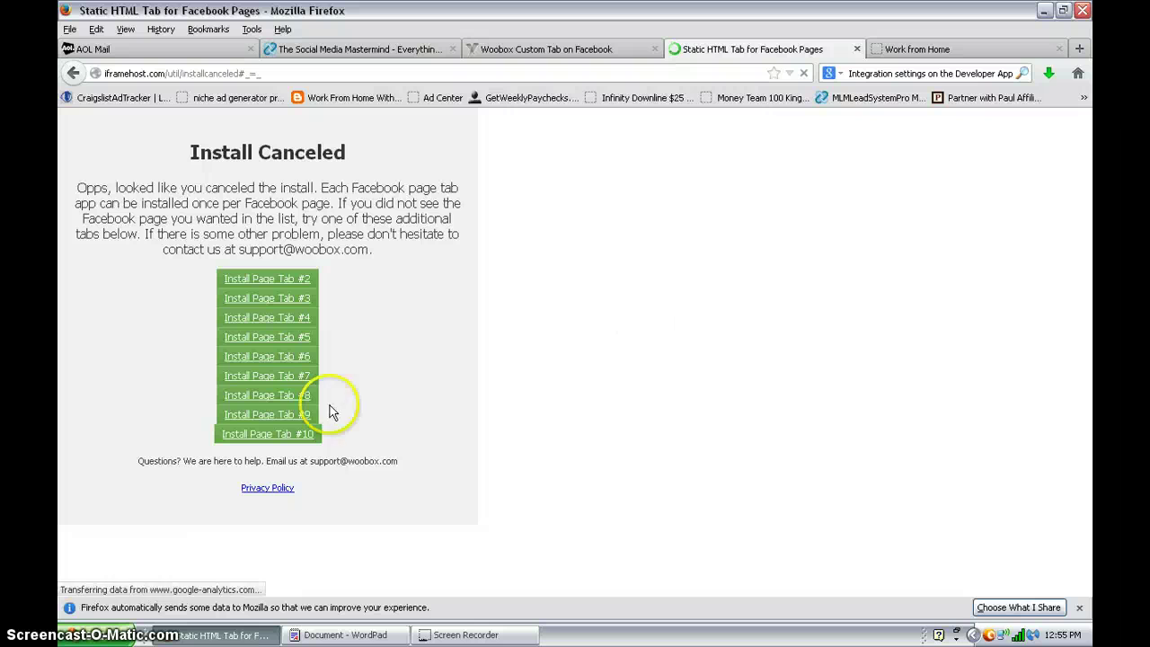
click(265, 377)
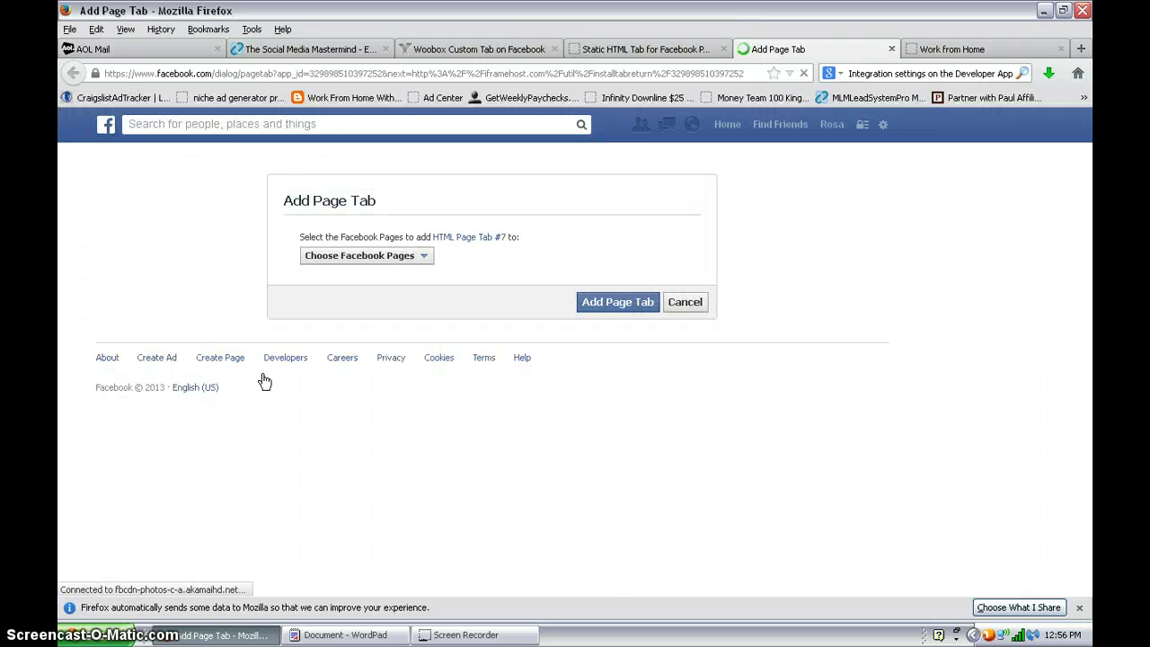
click(401, 259)
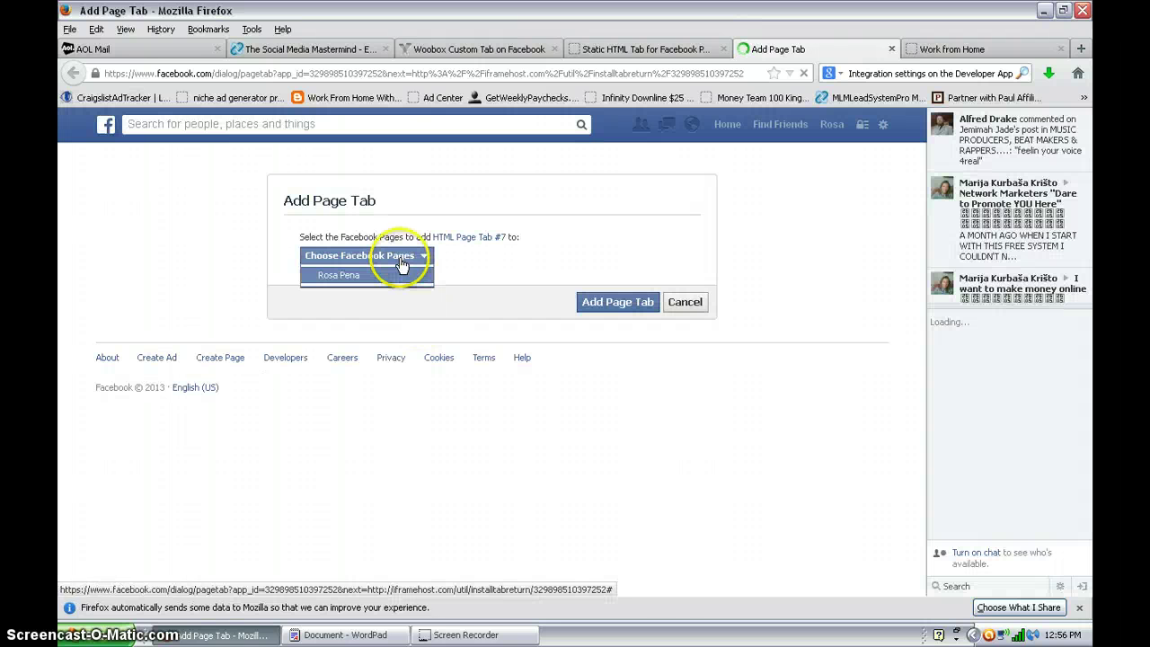
click(395, 274)
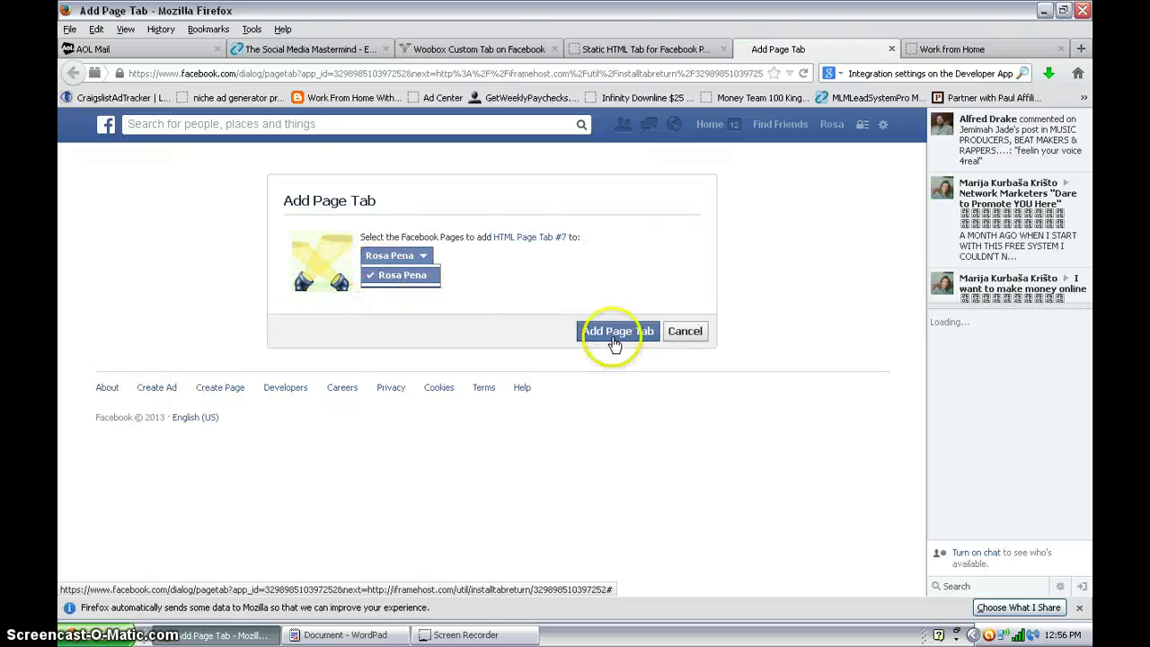
click(617, 338)
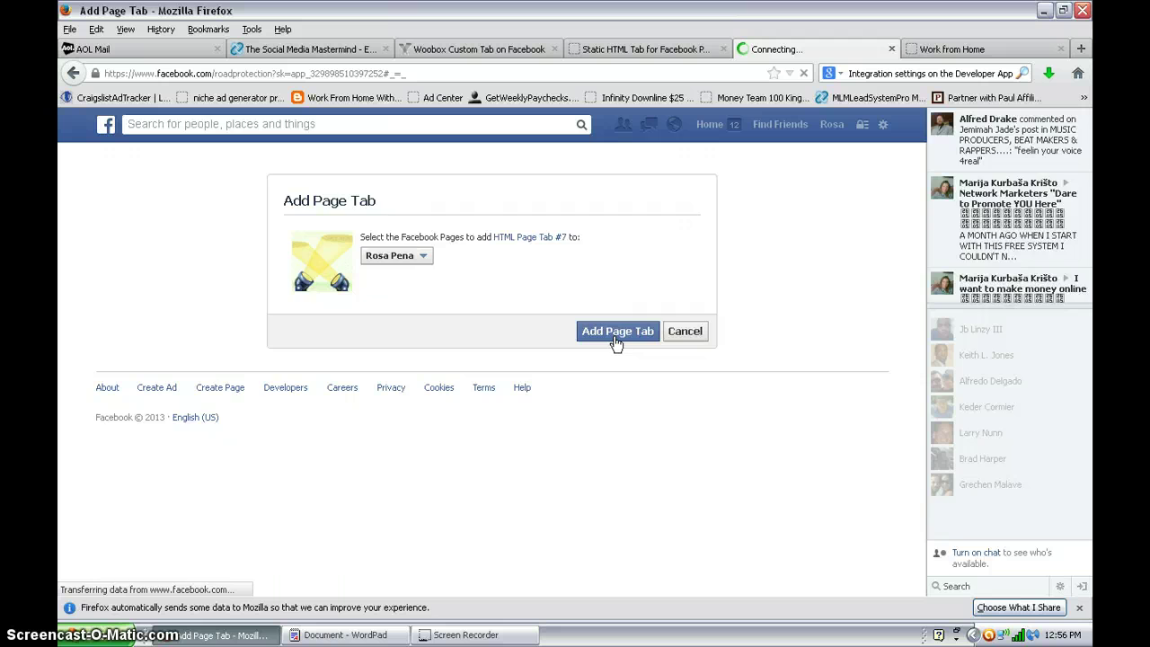
click(584, 418)
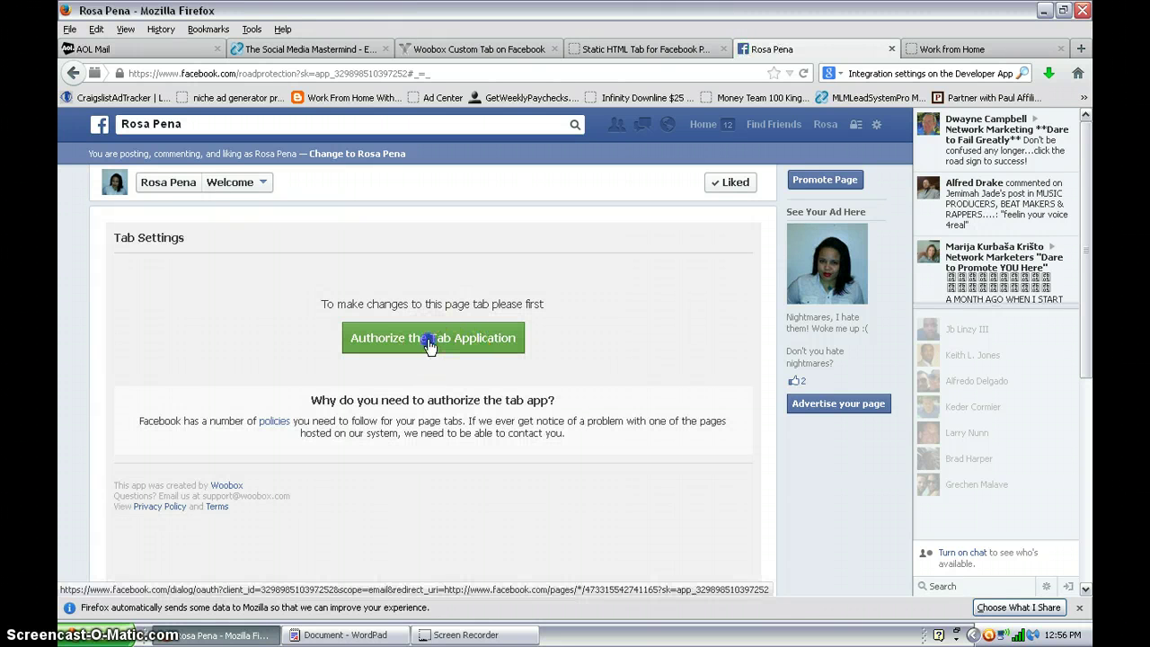
- Authorize HTML Page Tab #7 and grant its permissions so the Welcome tab settings load
click(430, 347)
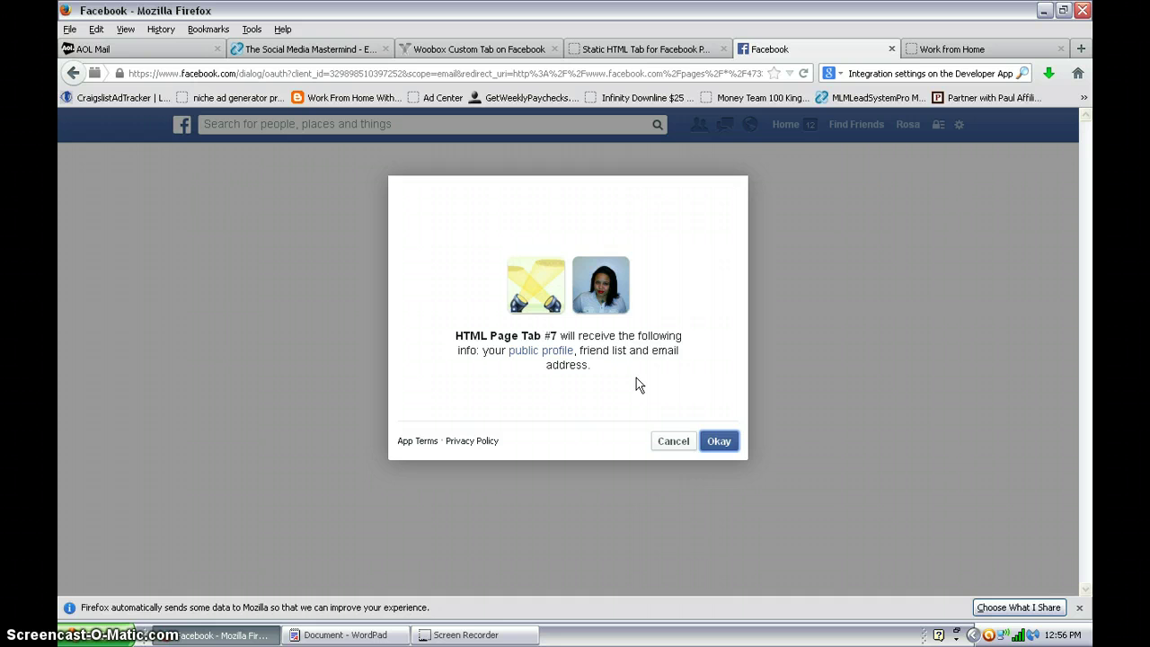
click(721, 437)
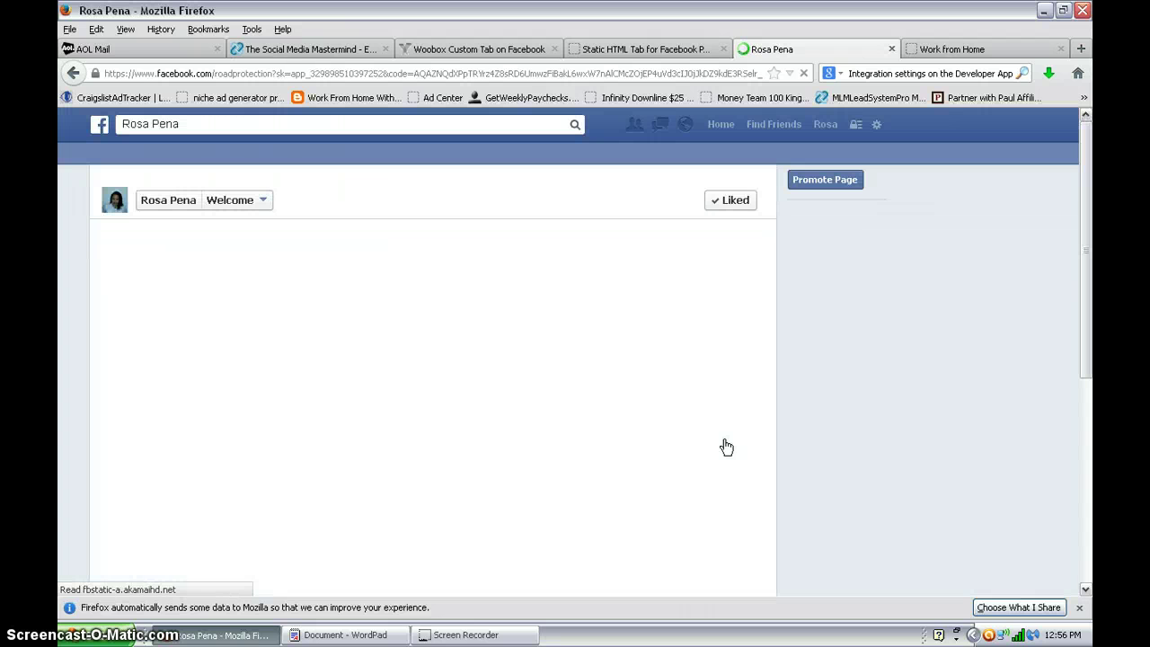
click(729, 439)
click(969, 284)
click(836, 361)
click(769, 436)
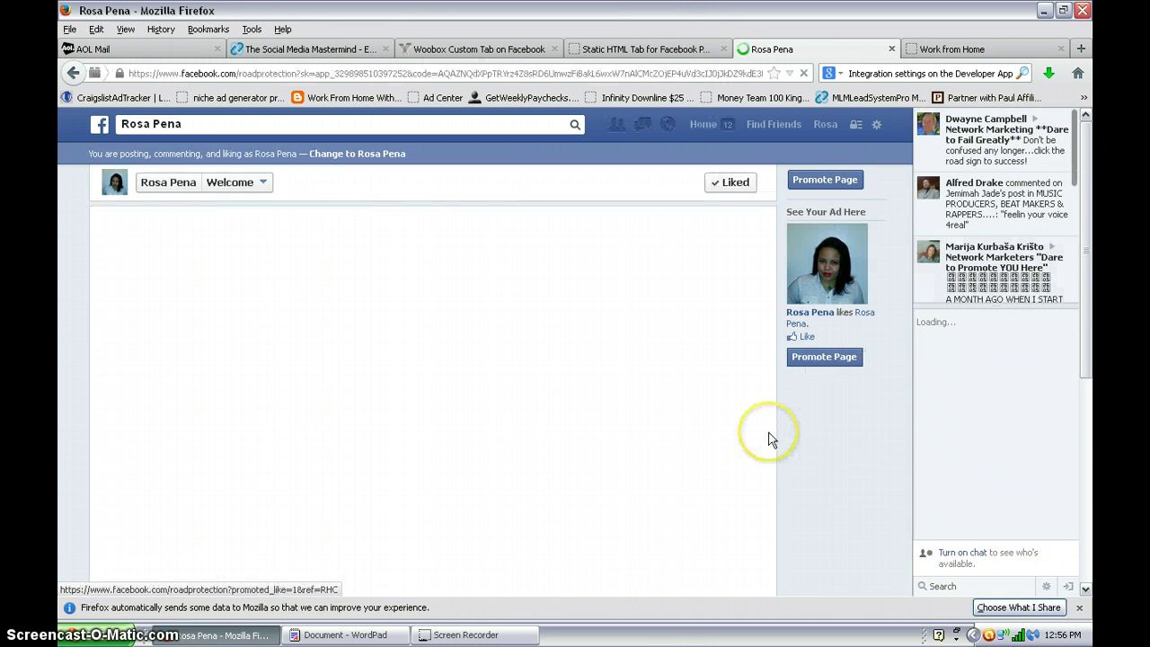
click(777, 437)
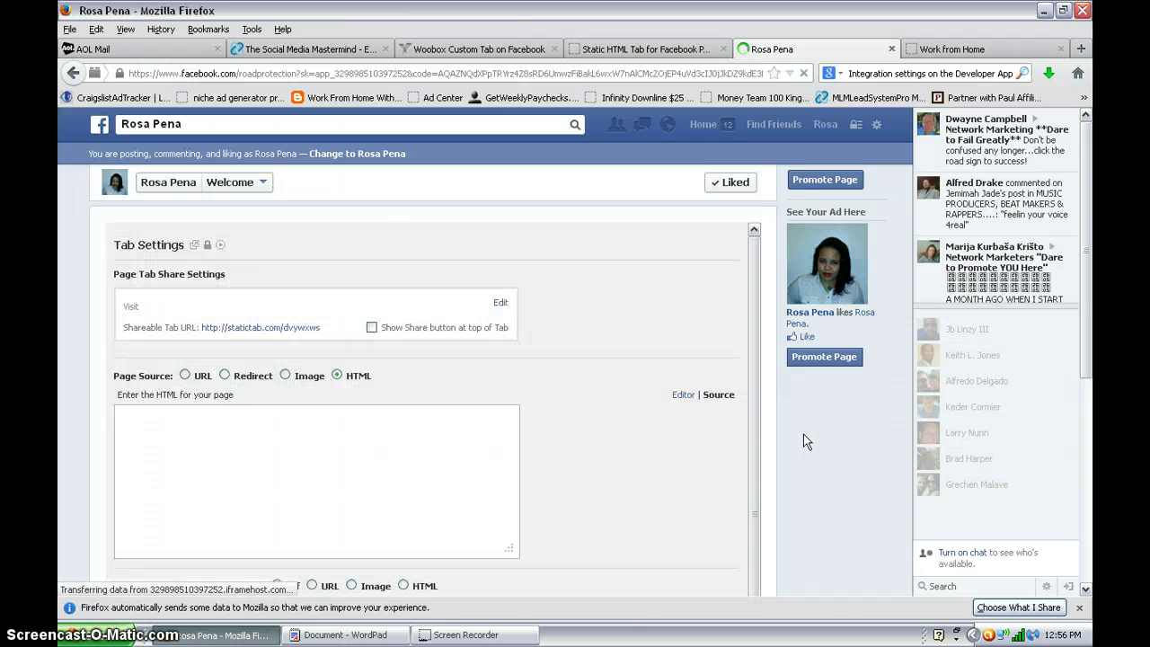
- Dismiss Firefox's data-sharing notice, scroll the tab settings, and bring up the Work from Home site
click(1080, 608)
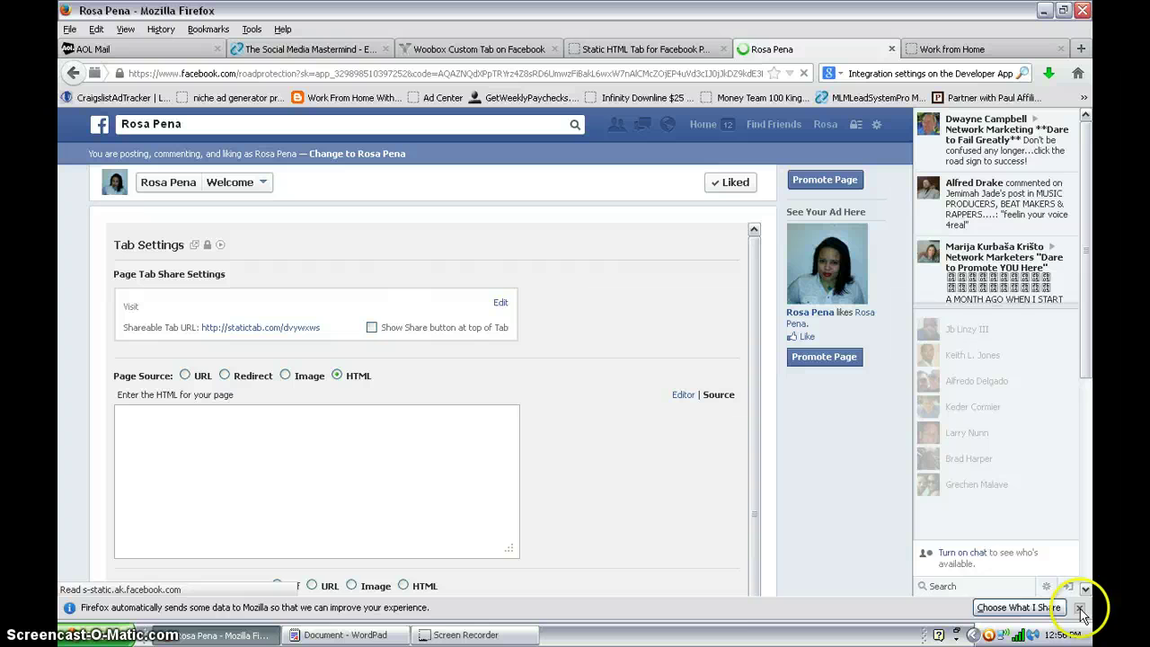
click(733, 333)
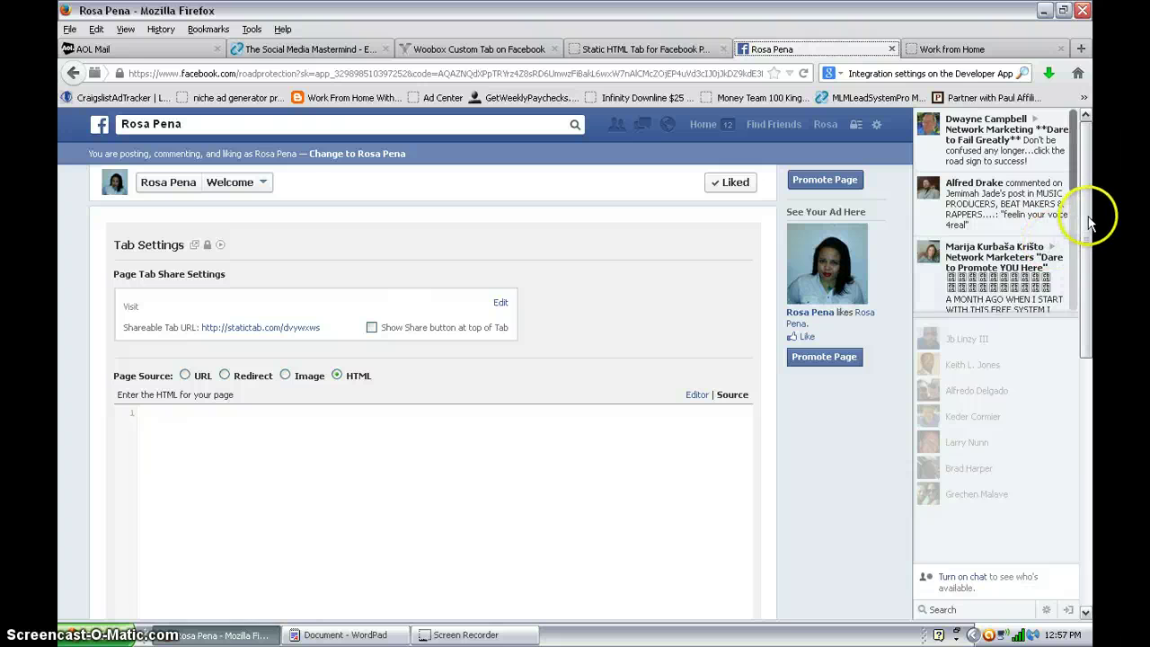
click(1089, 248)
drag(1089, 248, 1089, 288)
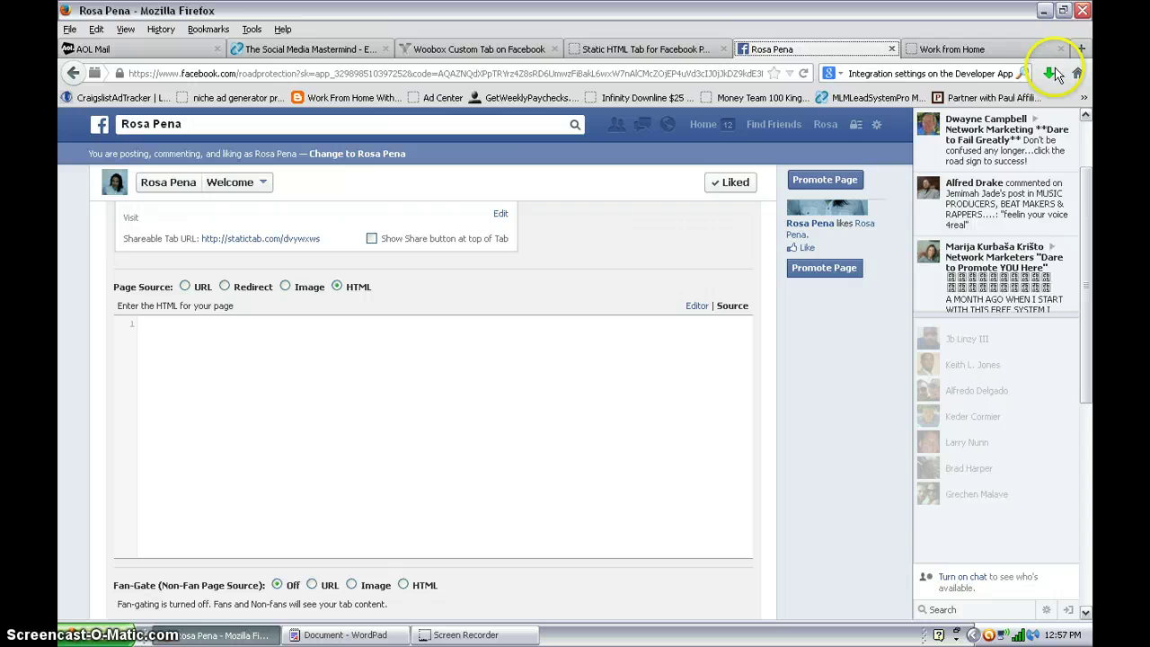
click(994, 57)
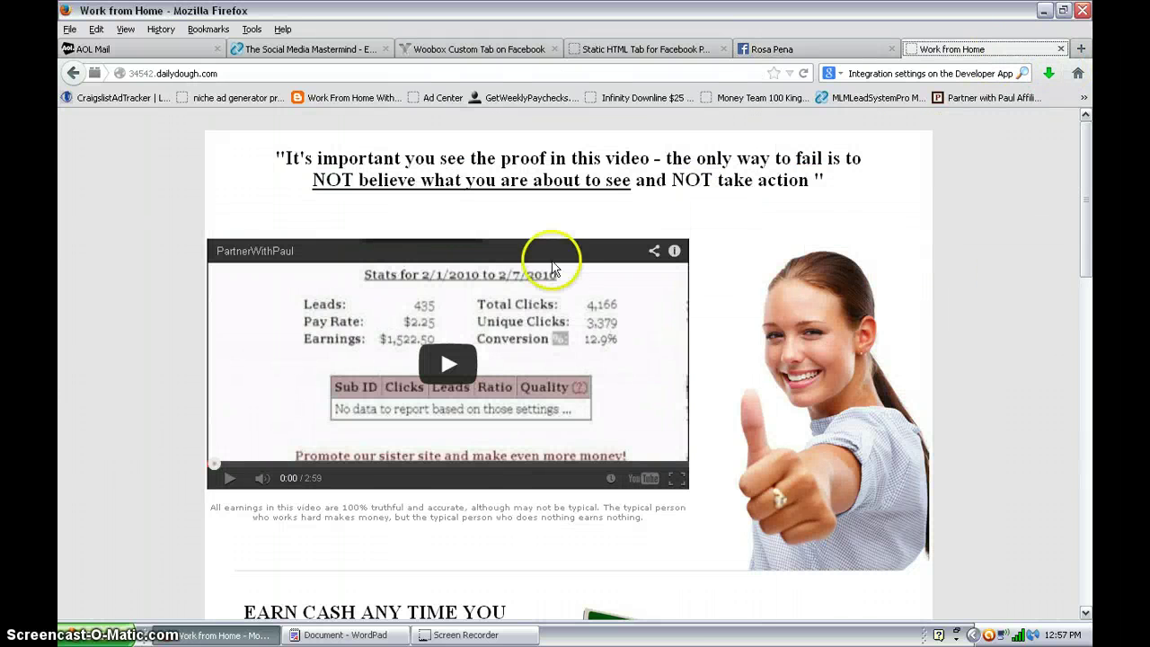
- Open the Work from Home page's source view and copy all of its HTML
right_click(958, 252)
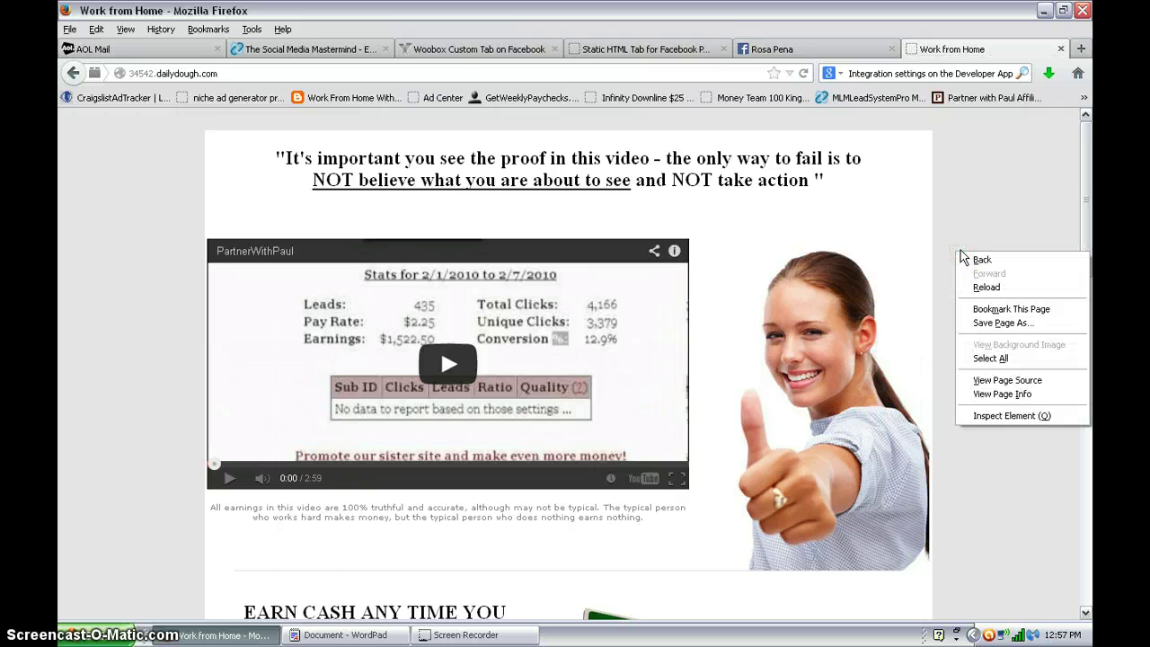
click(995, 381)
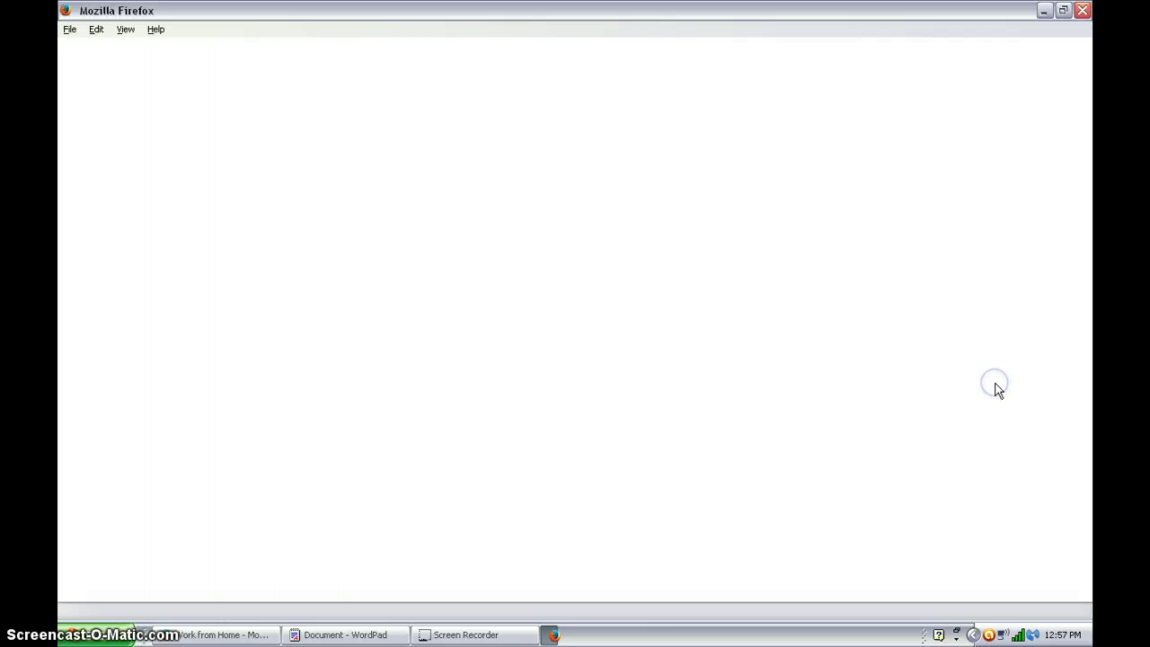
click(356, 244)
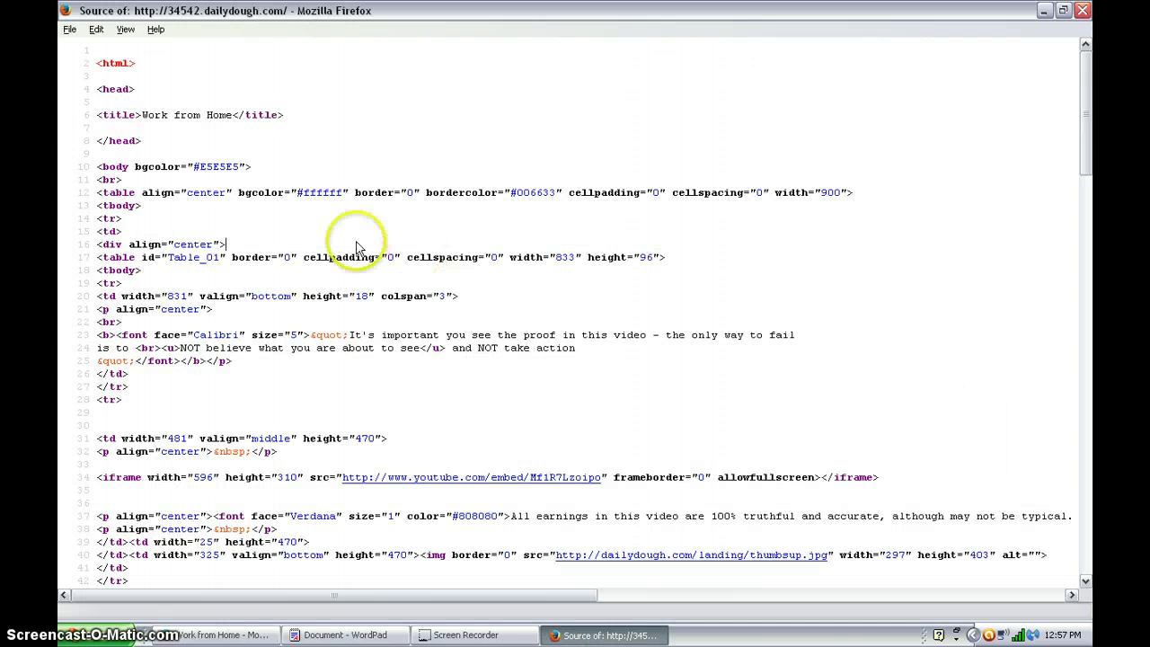
key(ctrl+a)
right_click(357, 244)
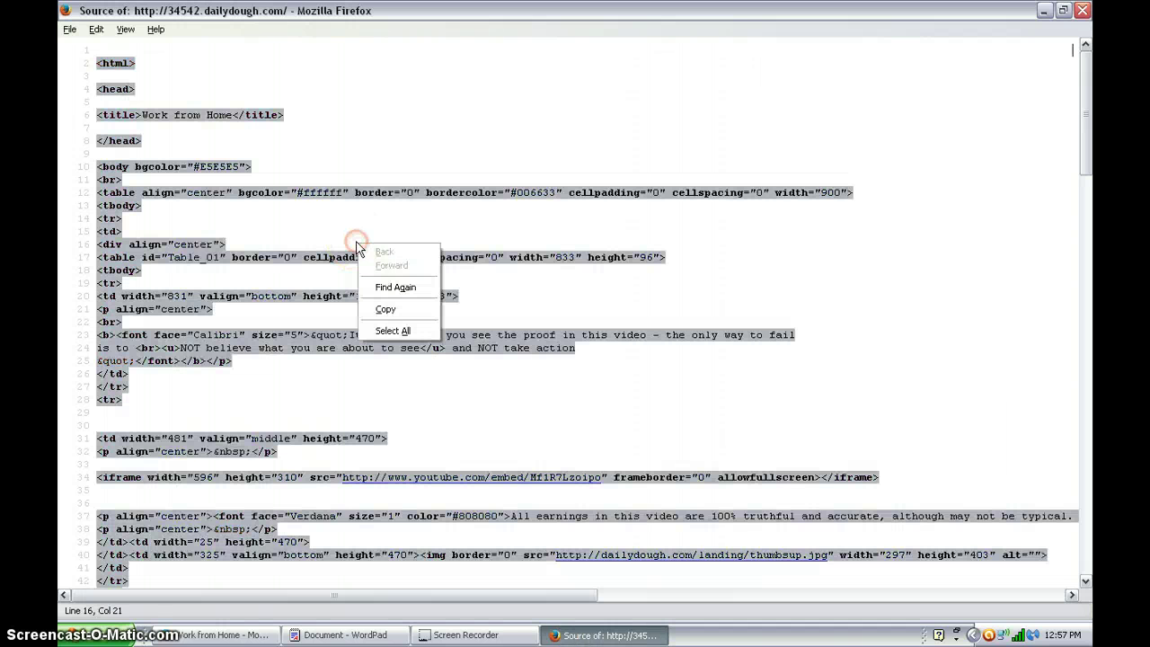
click(389, 310)
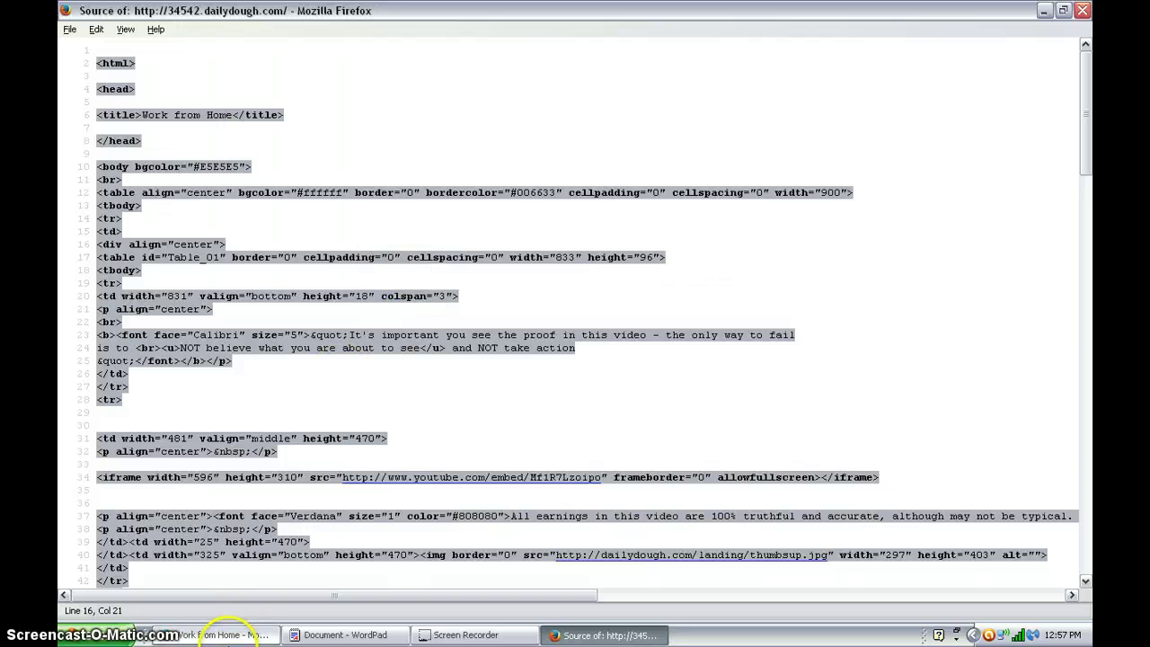
click(223, 634)
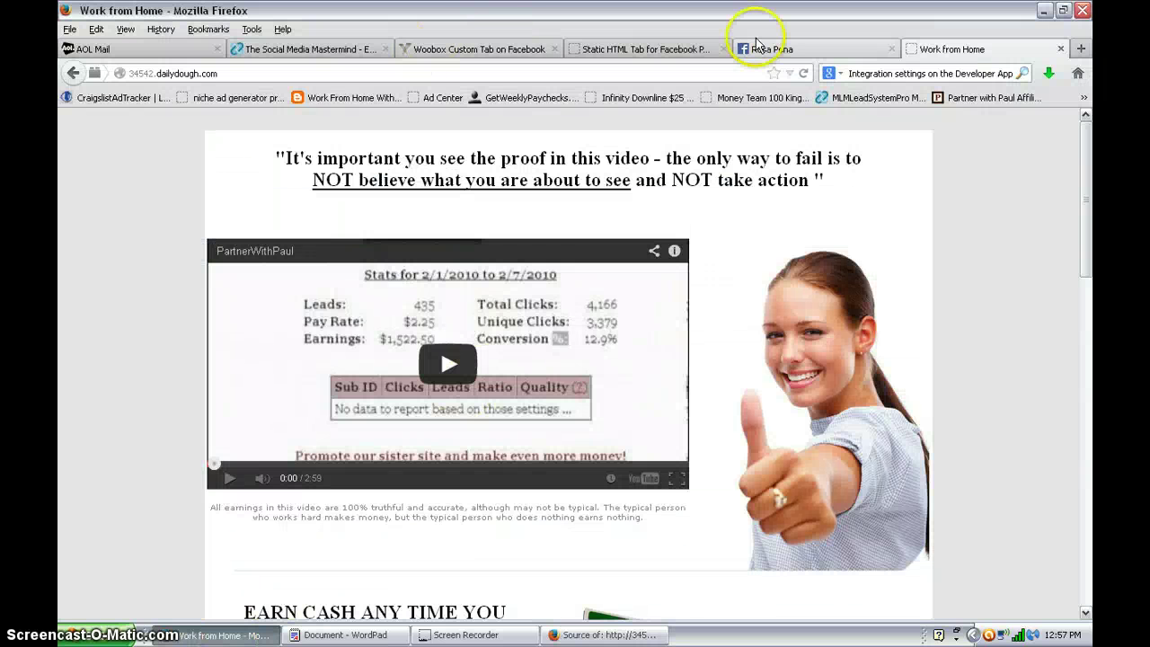
- Paste the copied HTML into the tab's source box and rename the tab to 'test'
click(792, 53)
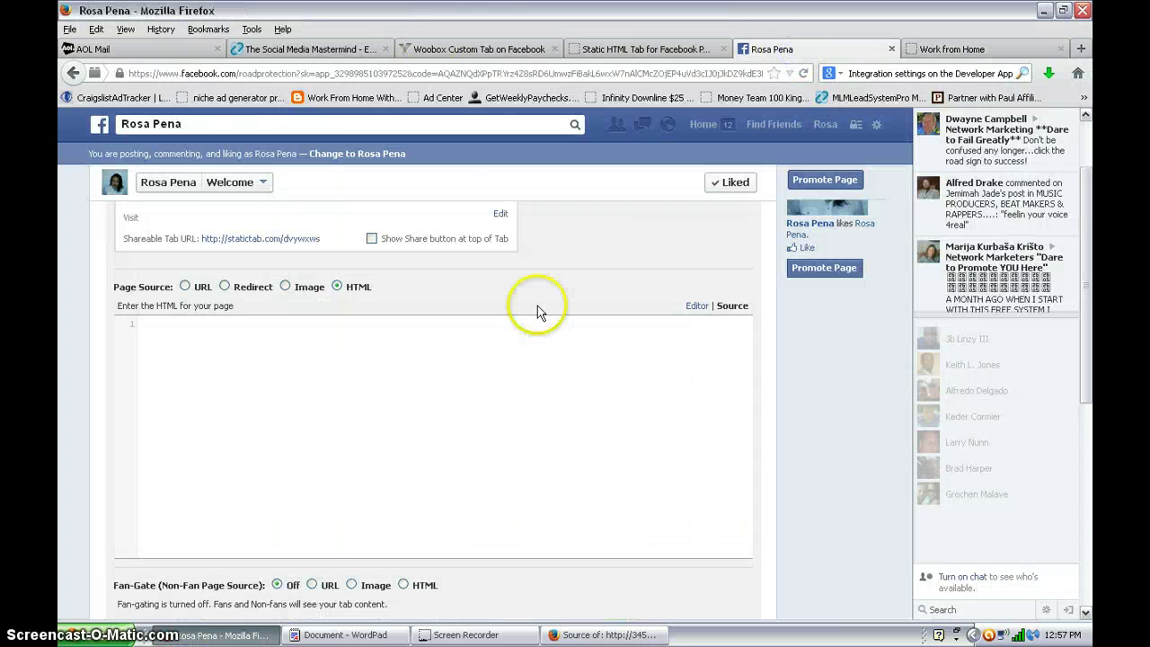
click(393, 367)
key(ctrl+v)
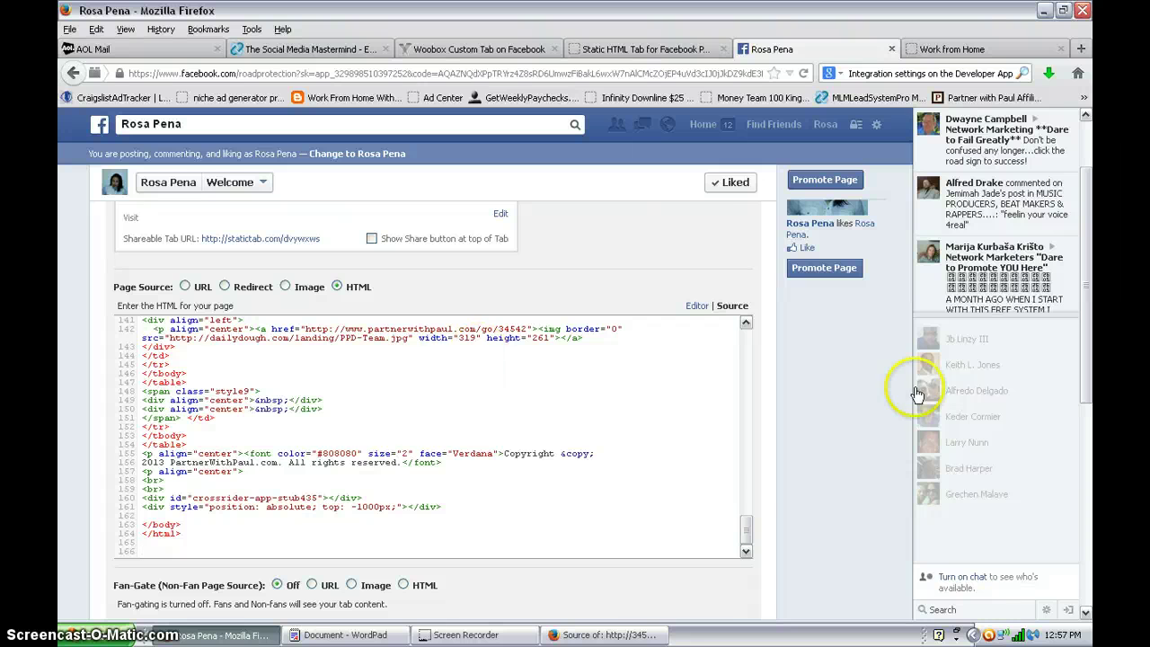
click(1087, 280)
drag(1087, 280, 1084, 446)
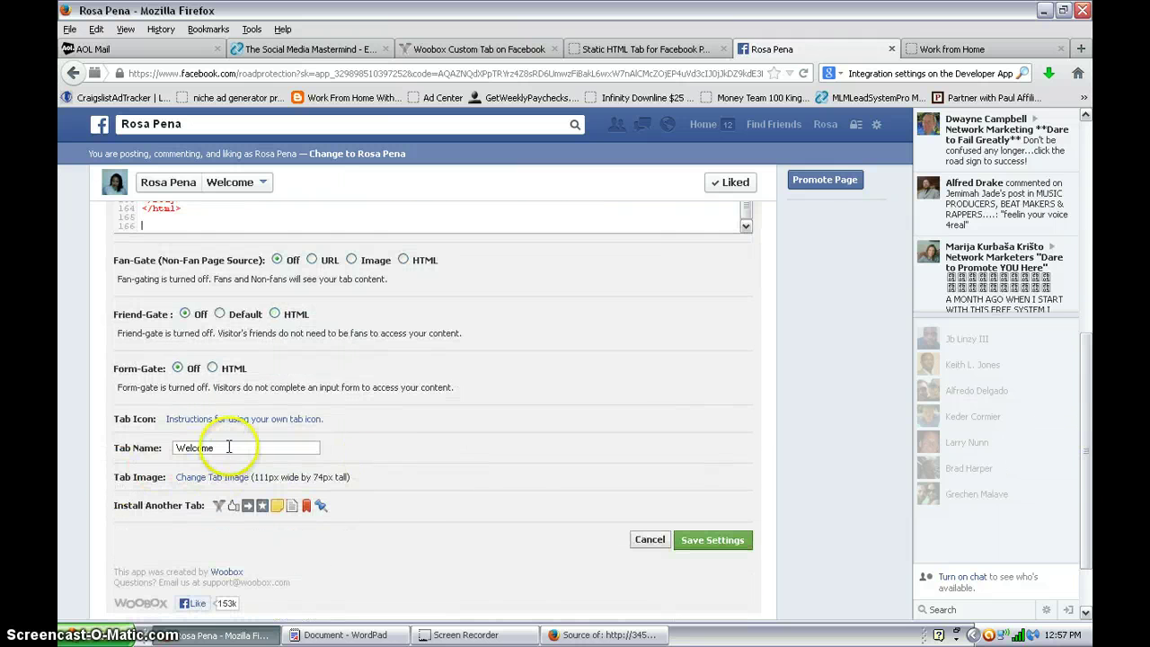
double_click(228, 447)
text(test)
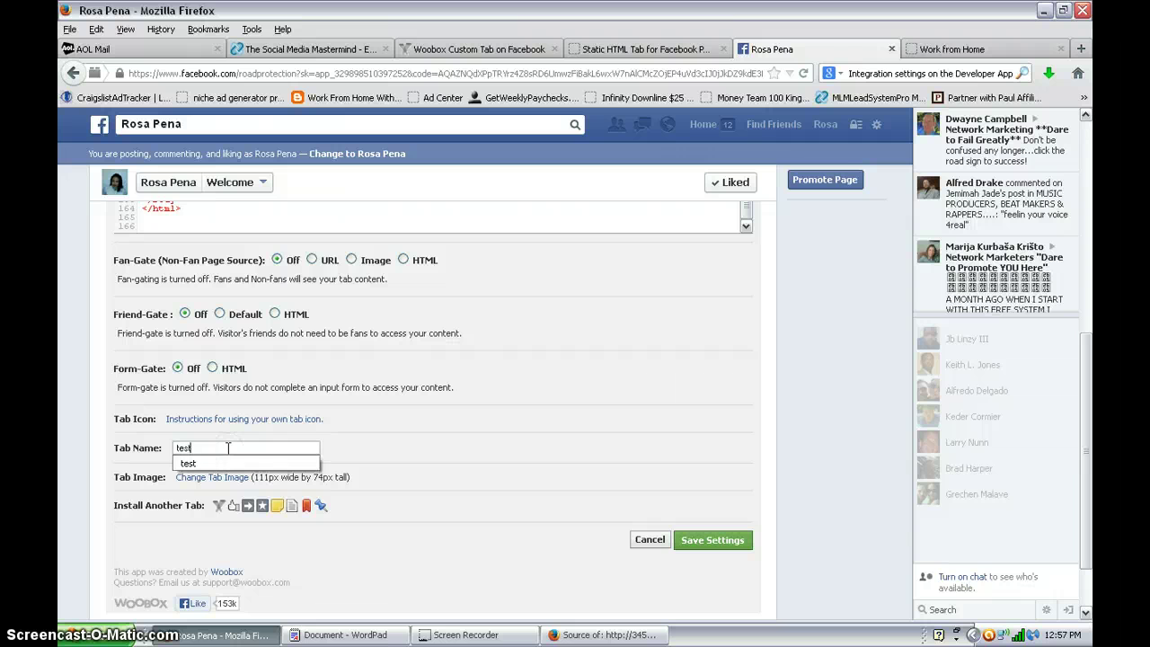
click(422, 466)
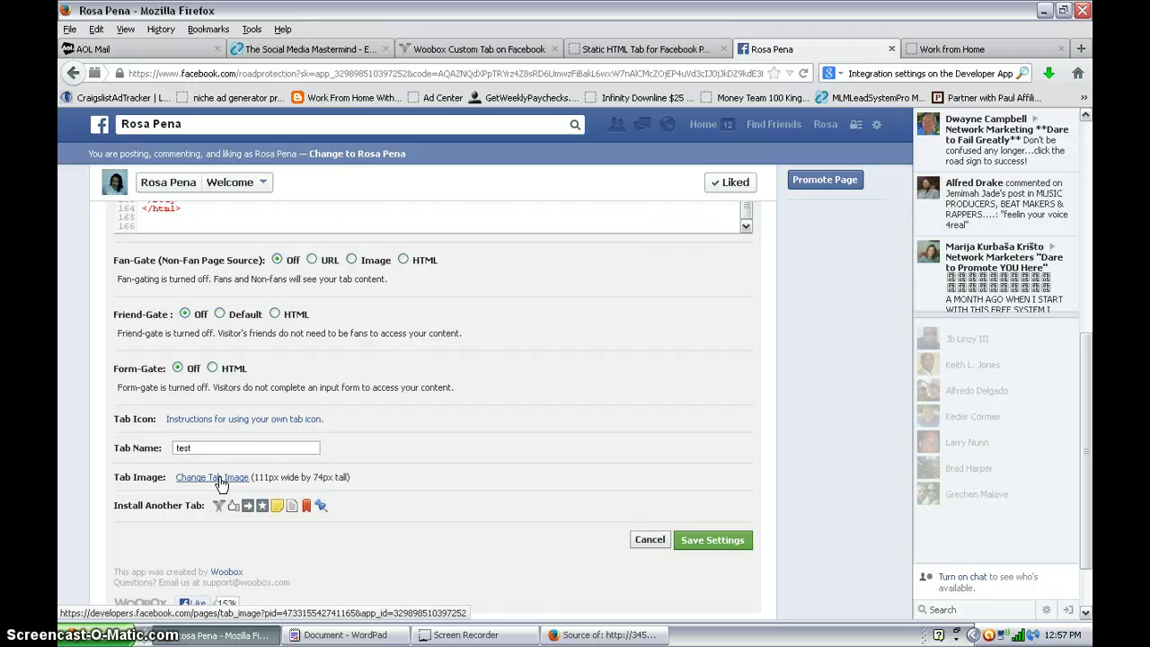
- Choose cool.jpg as the tab image, browsing the files as thumbnails
click(218, 479)
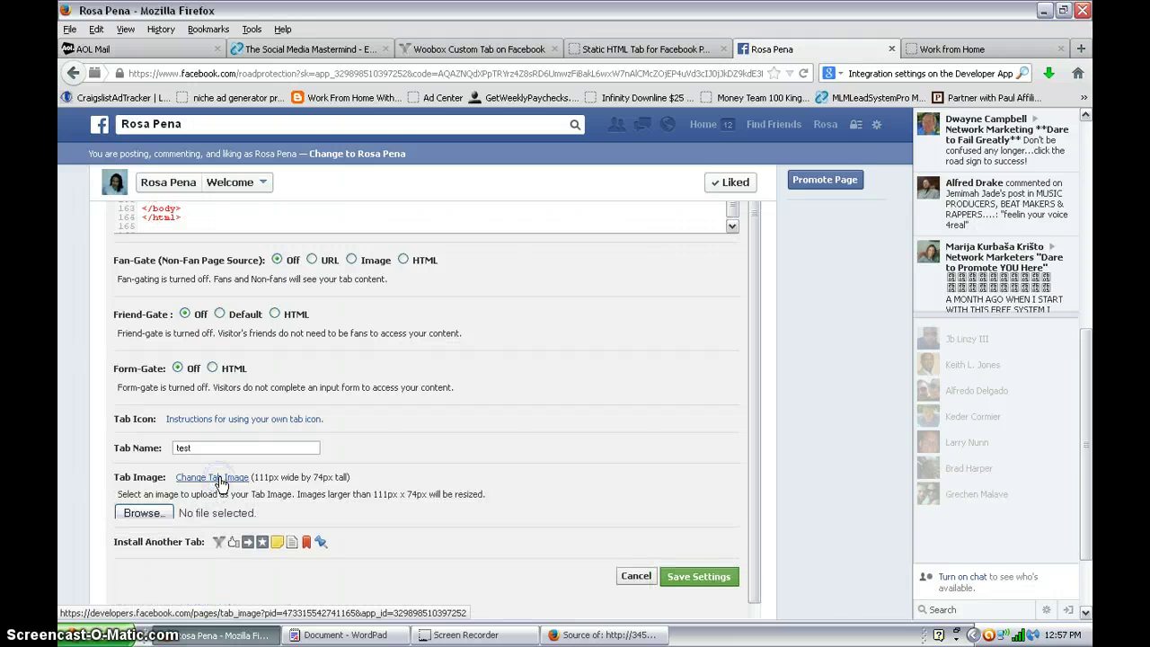
click(144, 513)
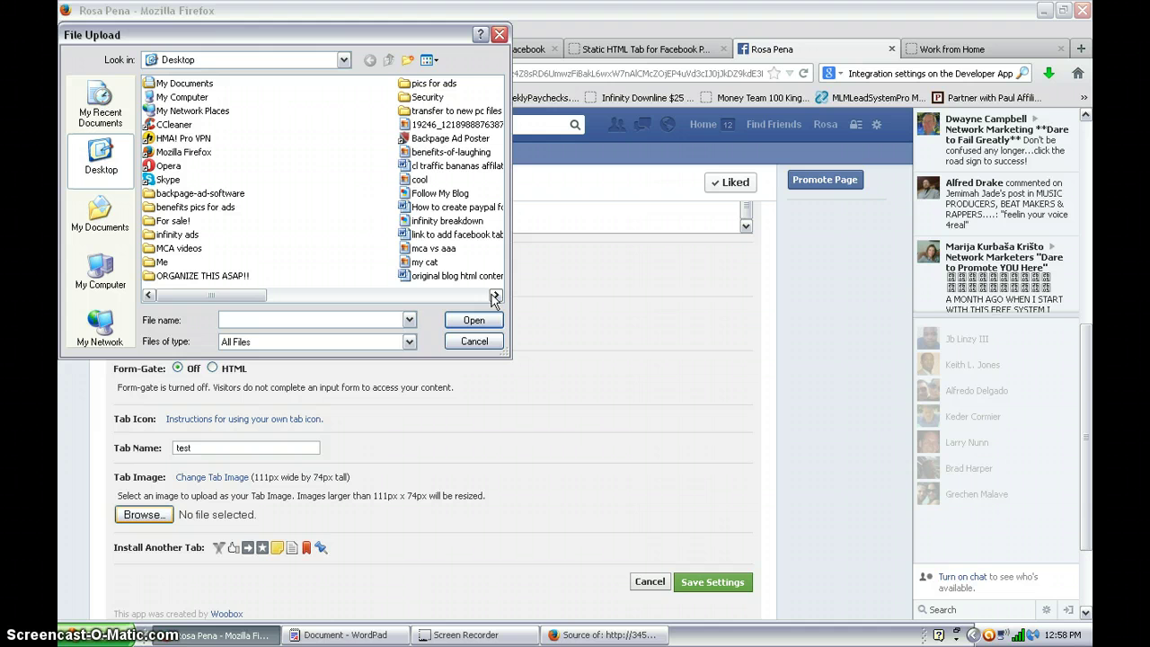
right_click(312, 133)
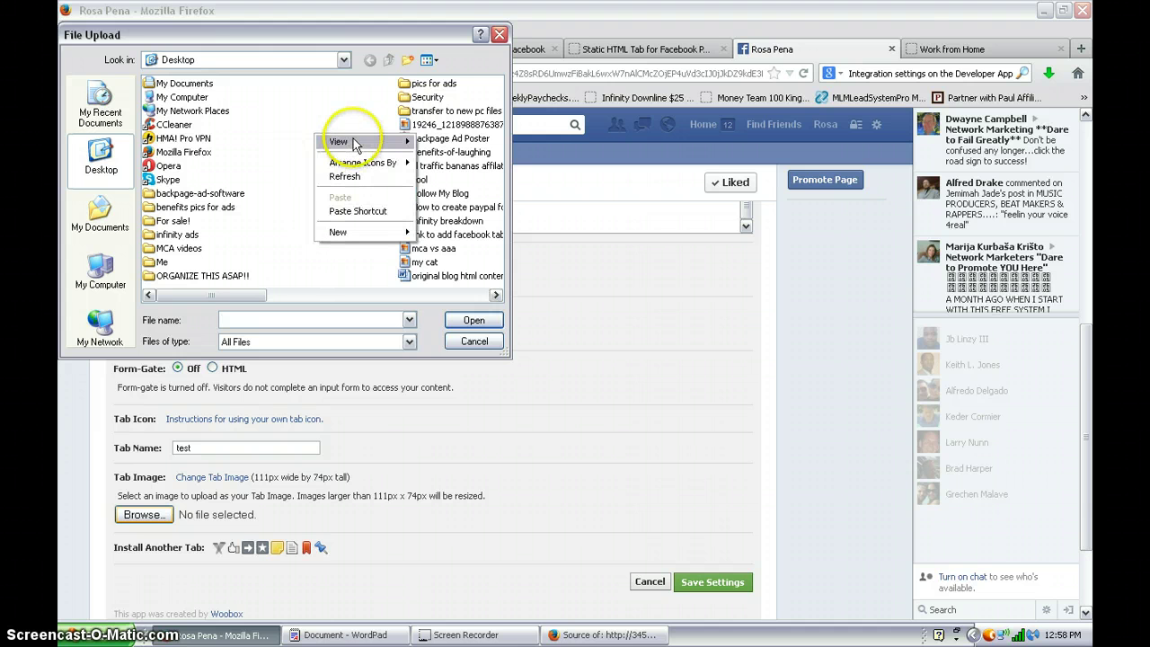
mouse_move(354, 144)
click(446, 143)
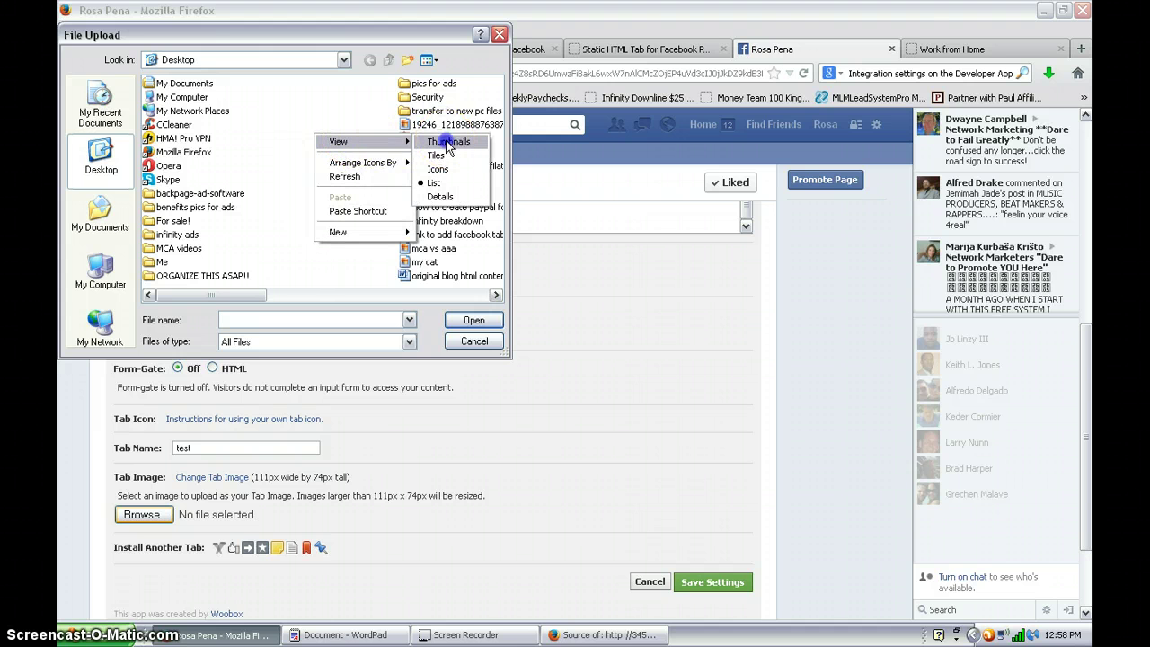
drag(493, 108, 482, 207)
click(294, 238)
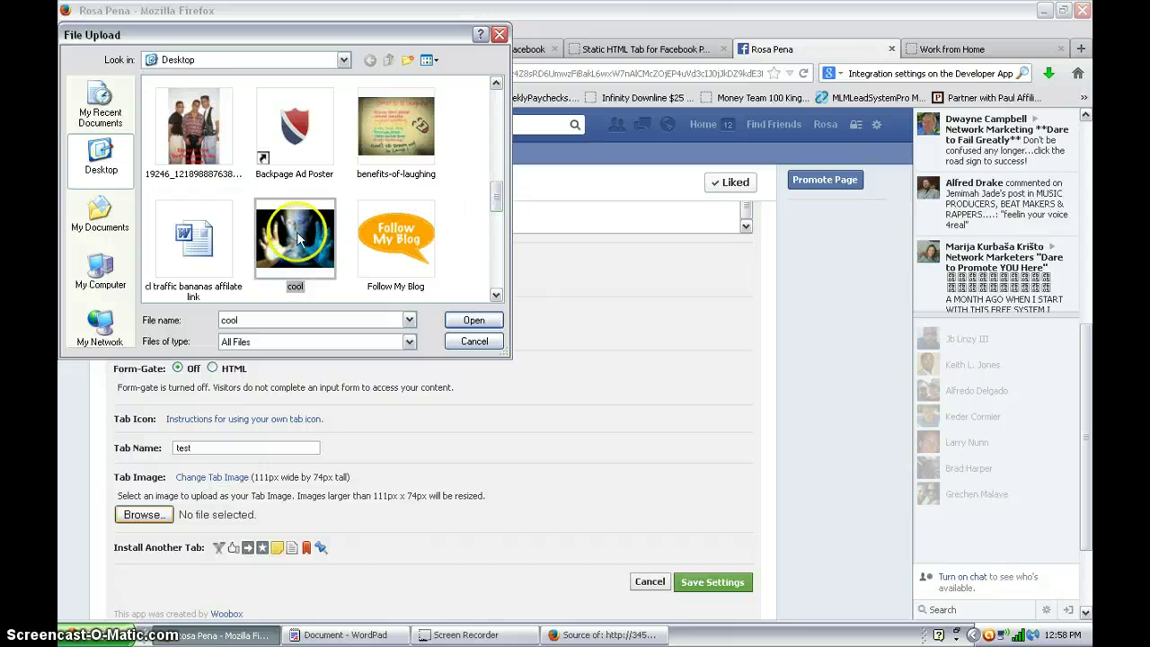
click(474, 320)
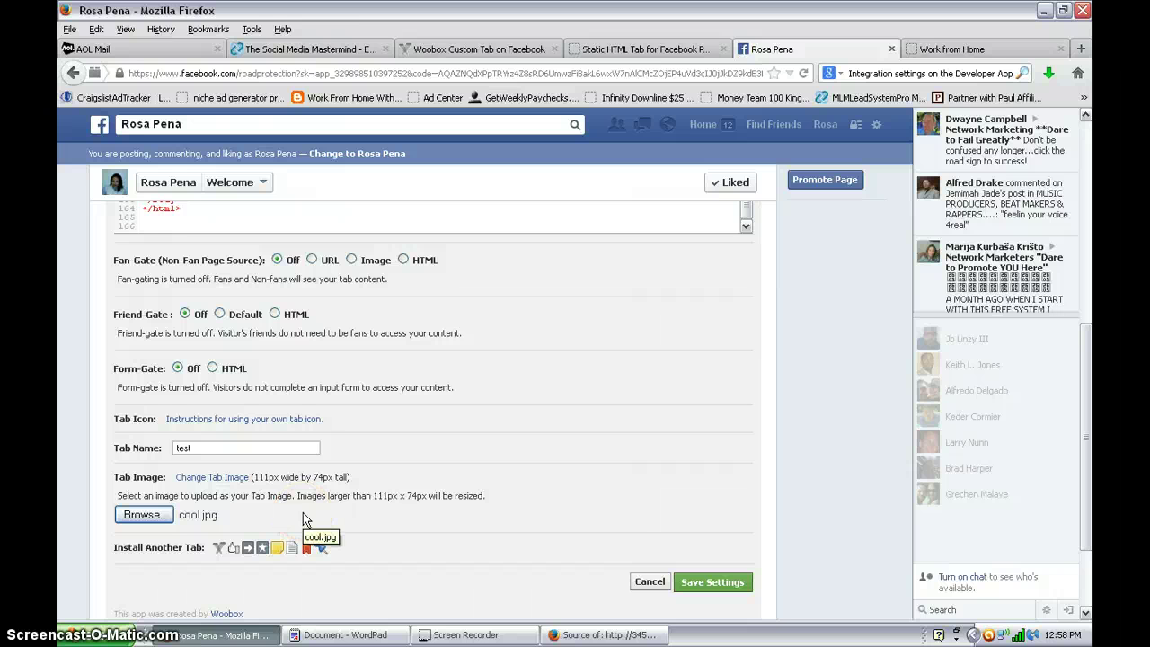
- Go to picmonkey.com in the Work from Home tab and open the cool photo for editing
click(969, 52)
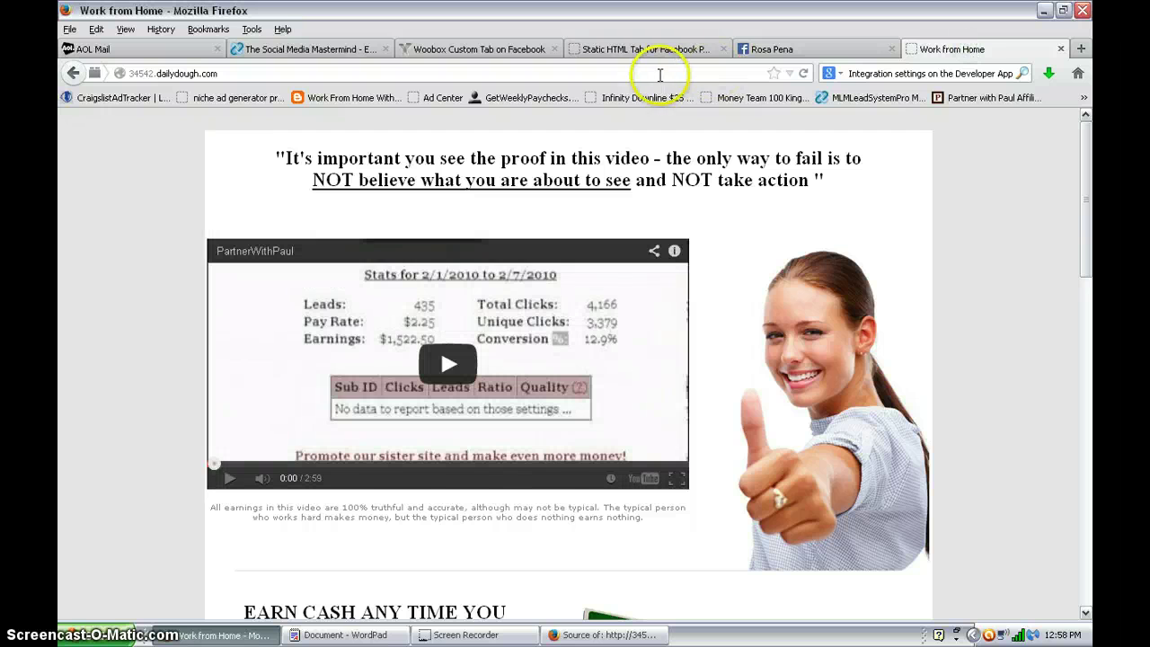
click(660, 74)
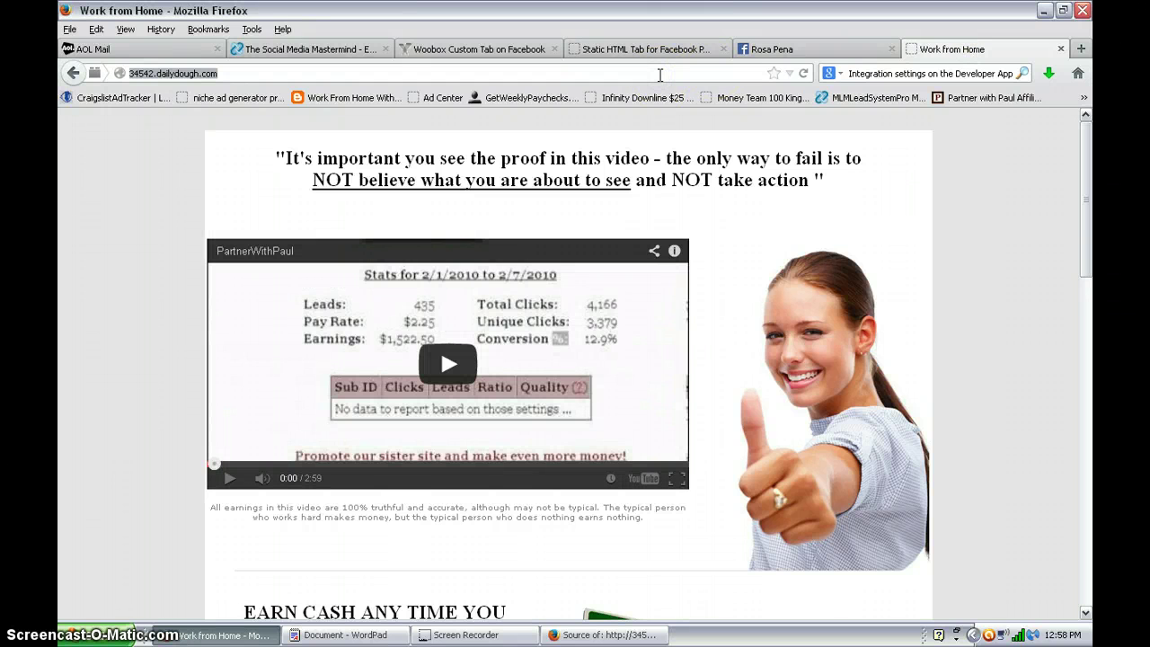
text(picmonke)
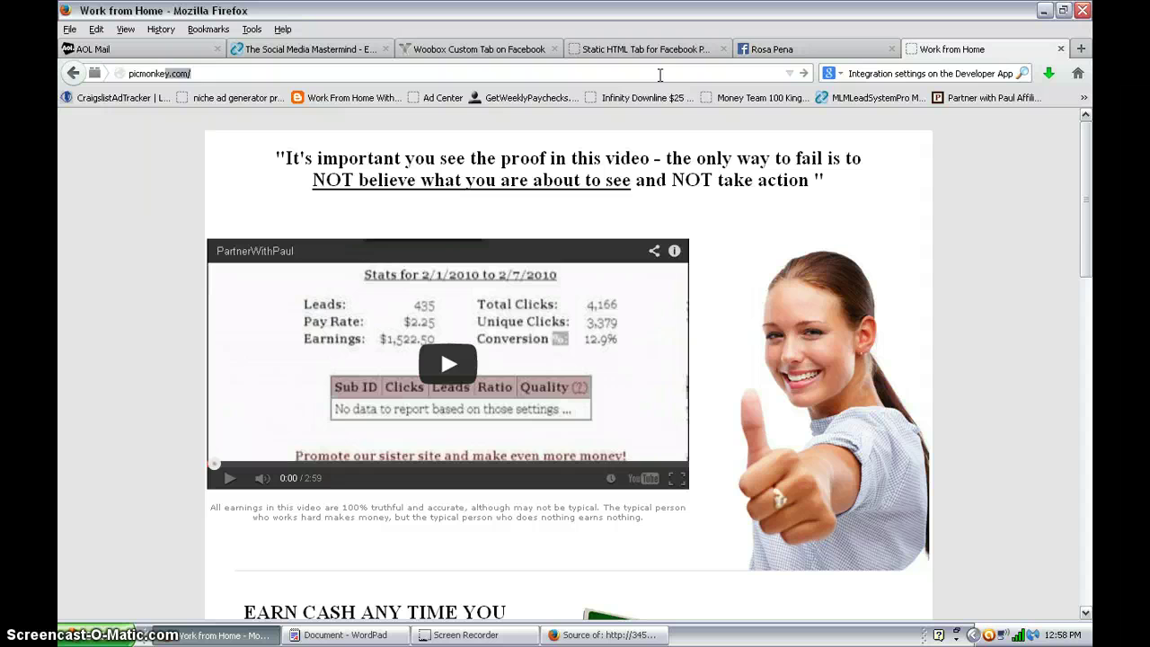
text(y.)
key(Return)
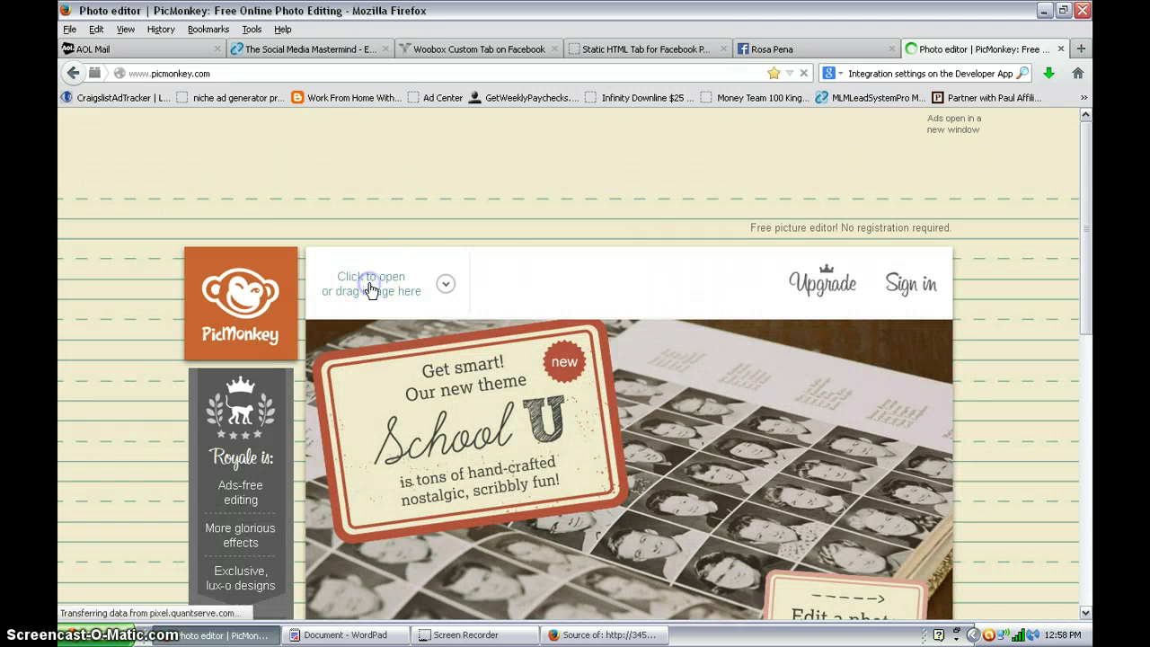
click(370, 286)
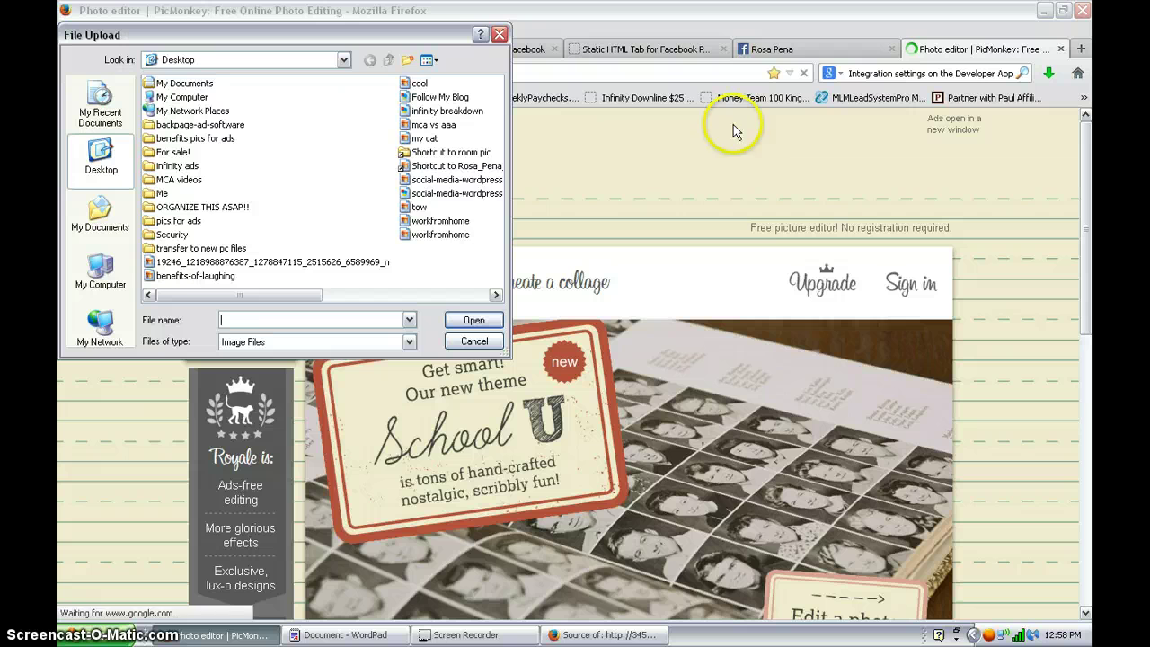
click(421, 84)
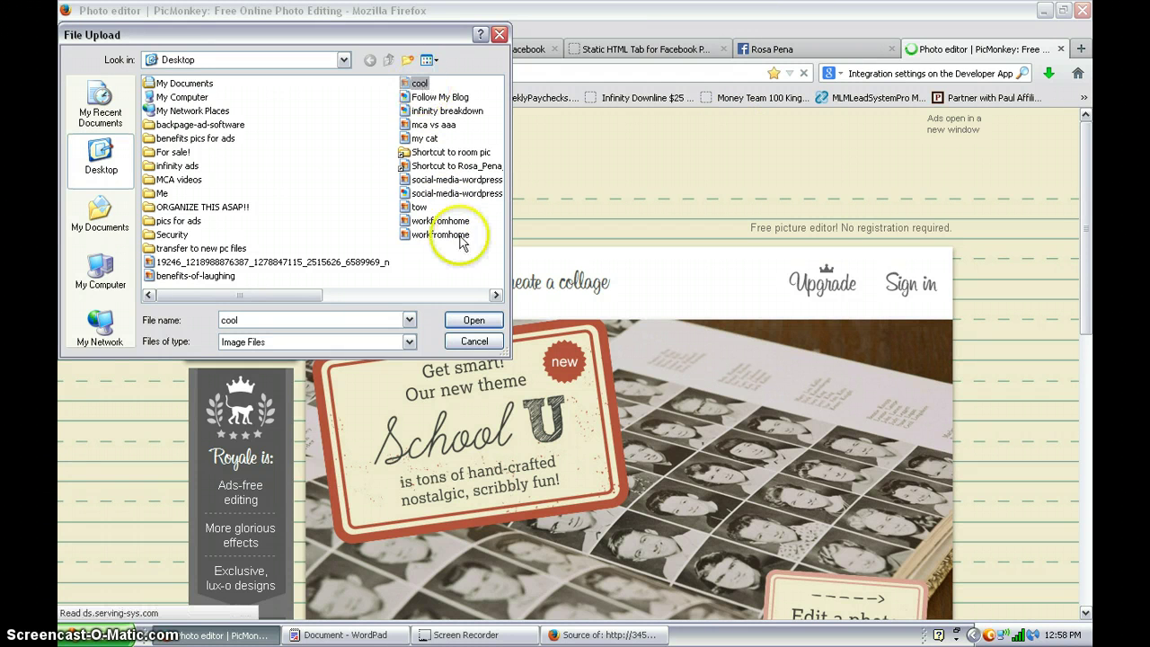
click(474, 321)
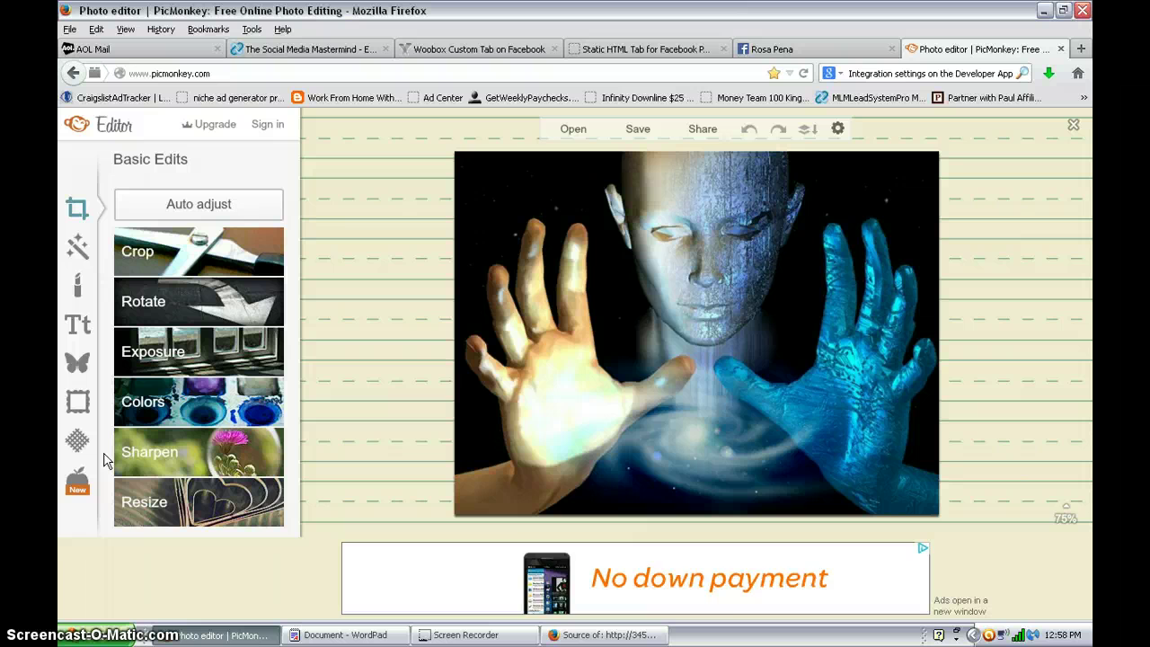
- Resize the cool photo from 800 wide to 111 × 74 pixels with Keep proportions turned off
click(169, 512)
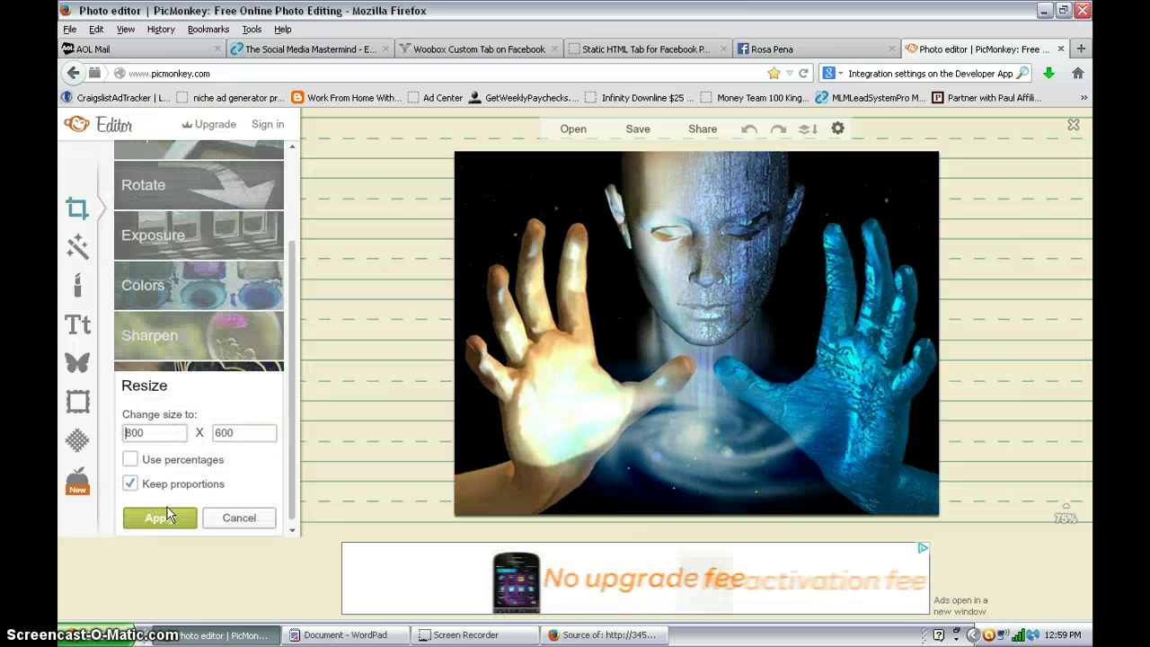
click(133, 478)
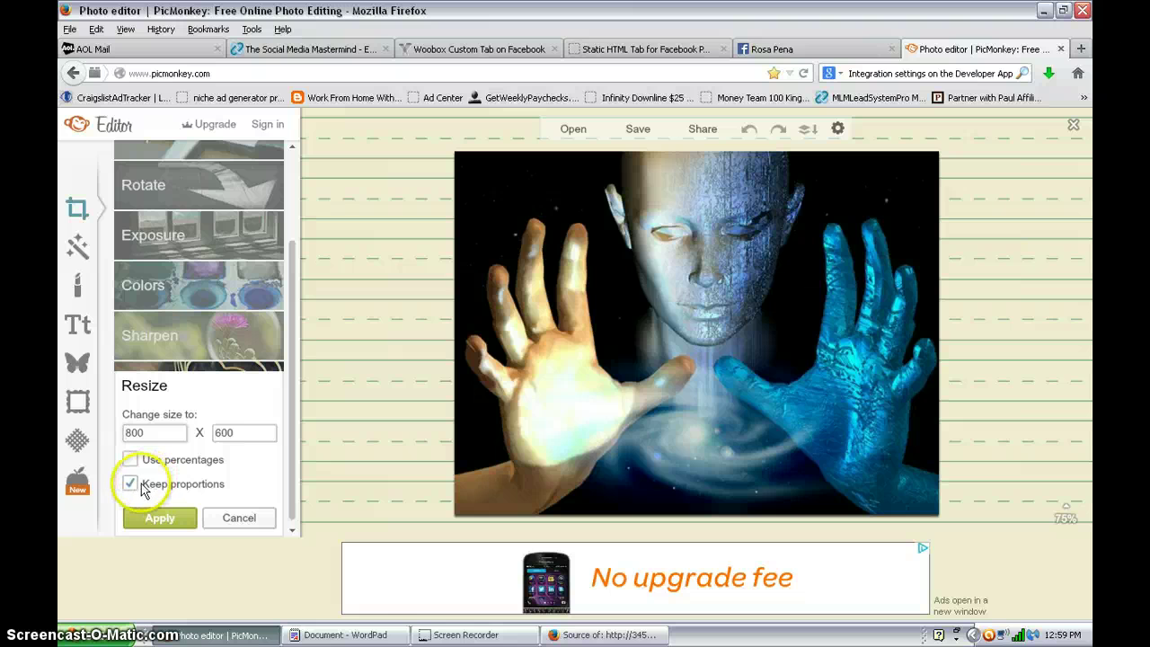
click(155, 433)
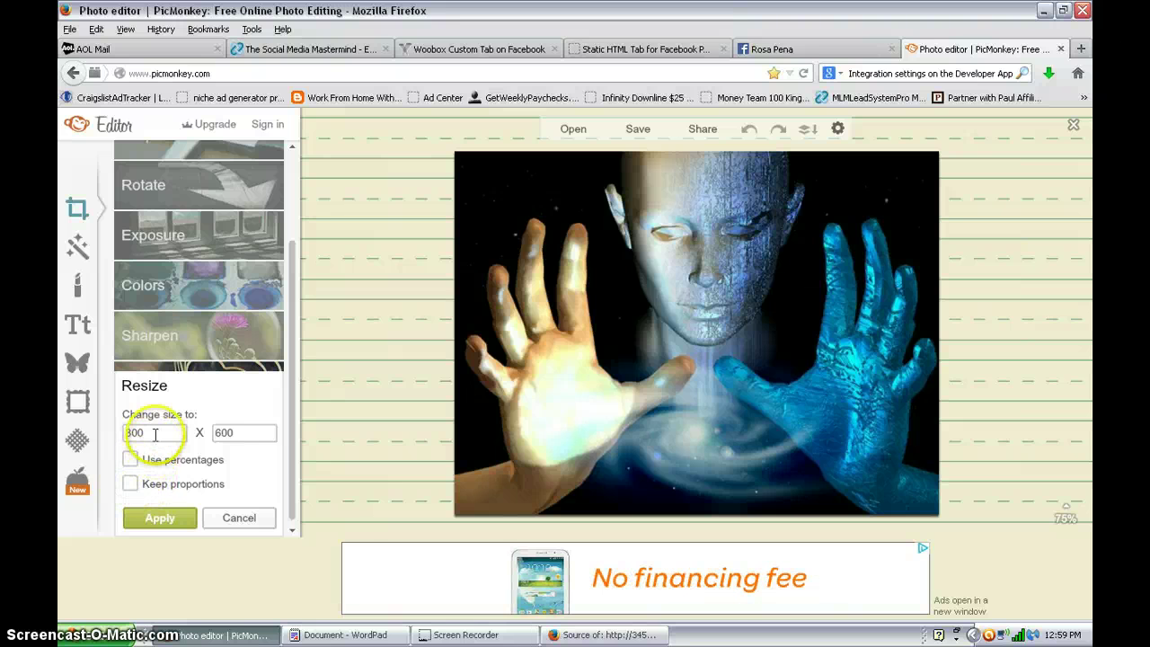
key(BackSpace)
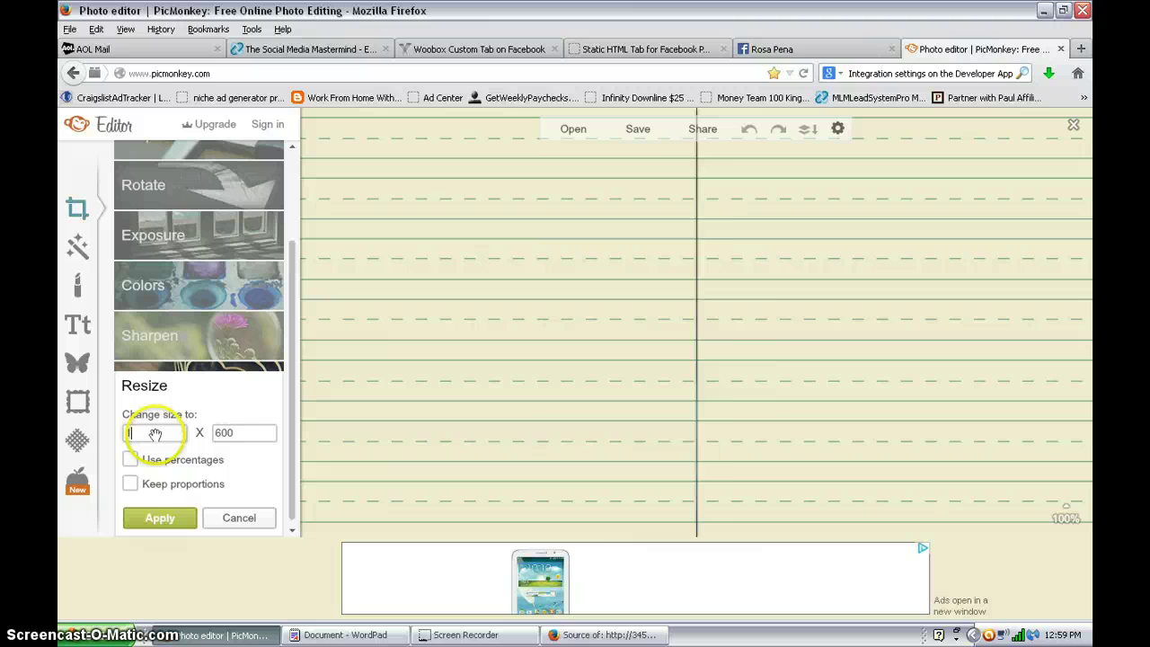
text(111)
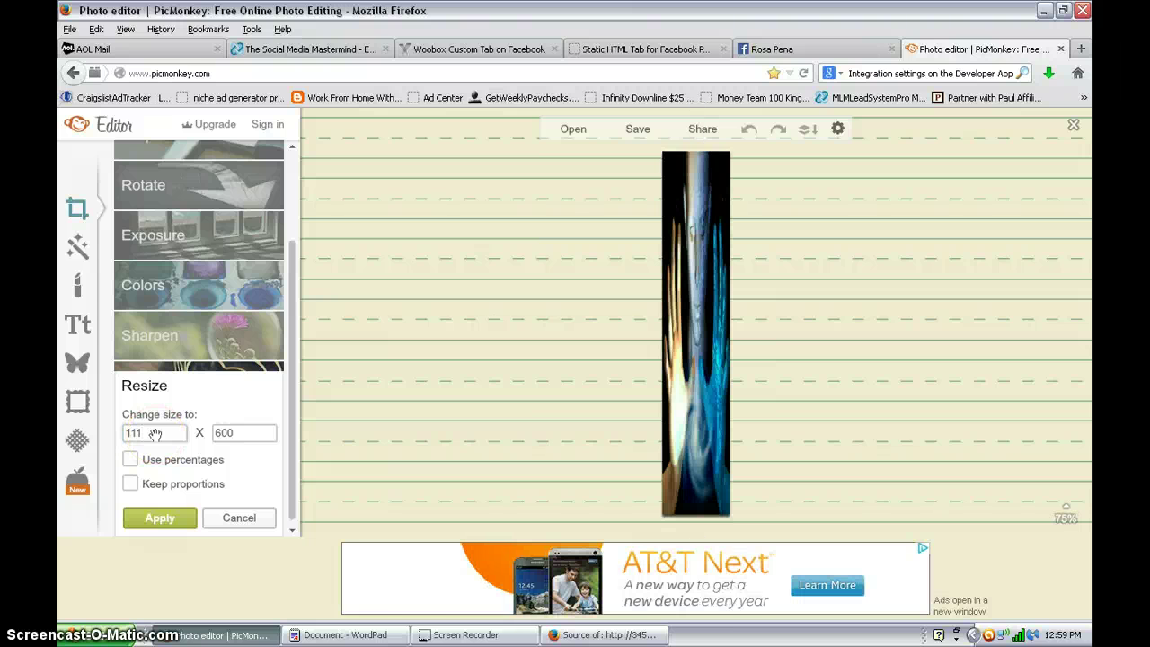
click(131, 486)
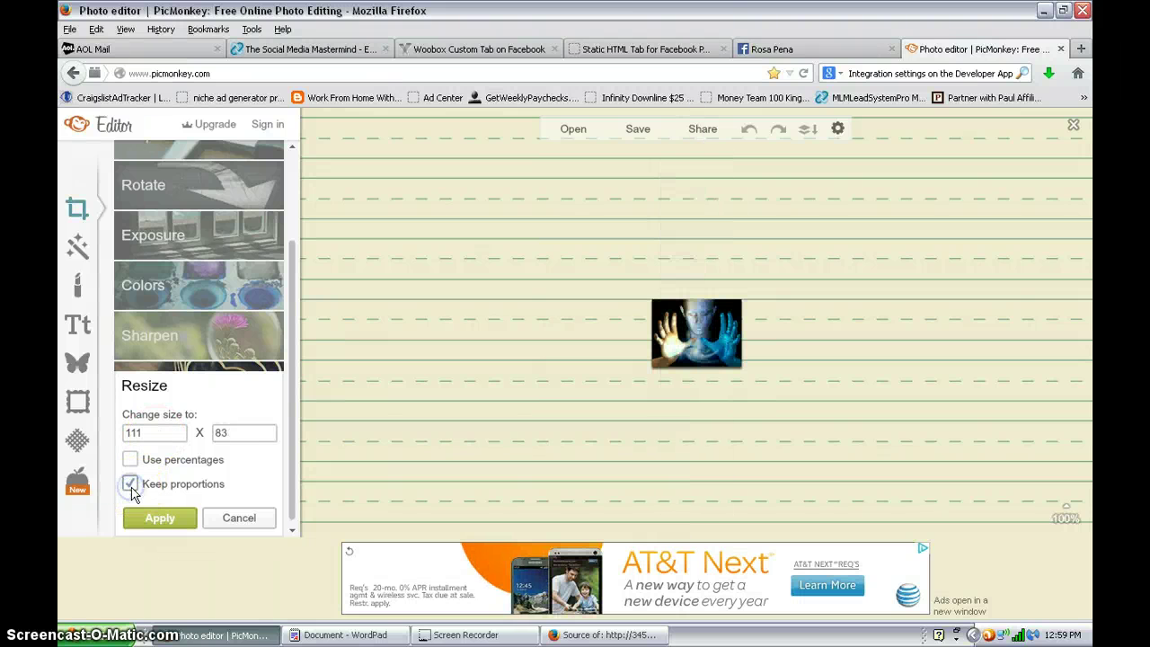
click(151, 492)
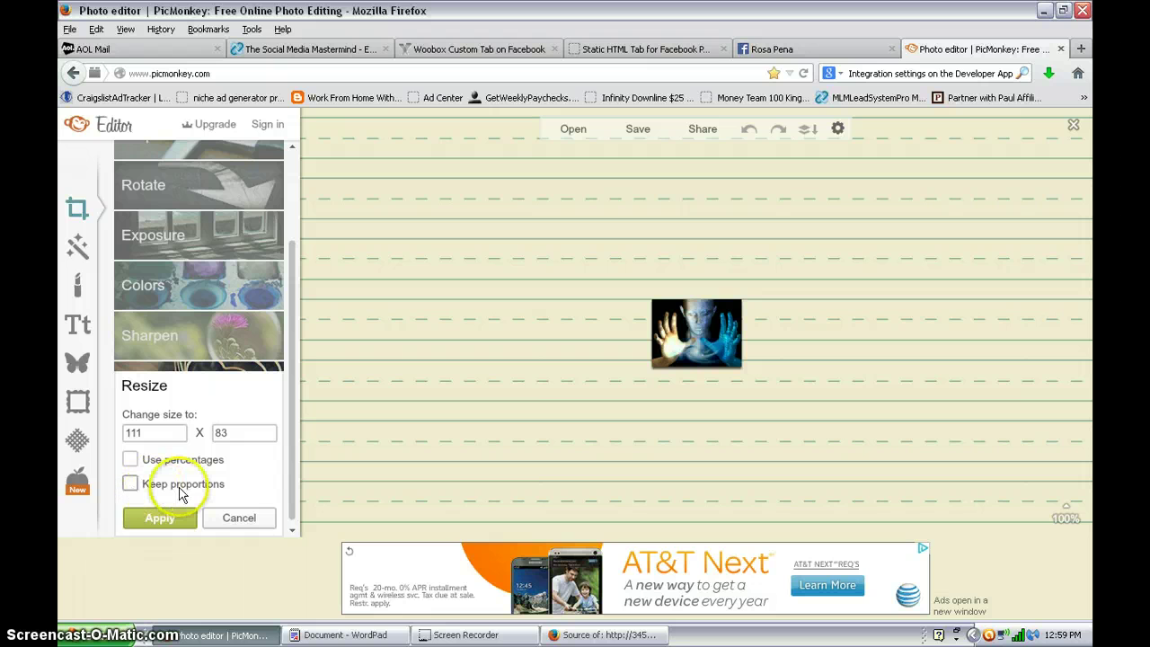
click(157, 432)
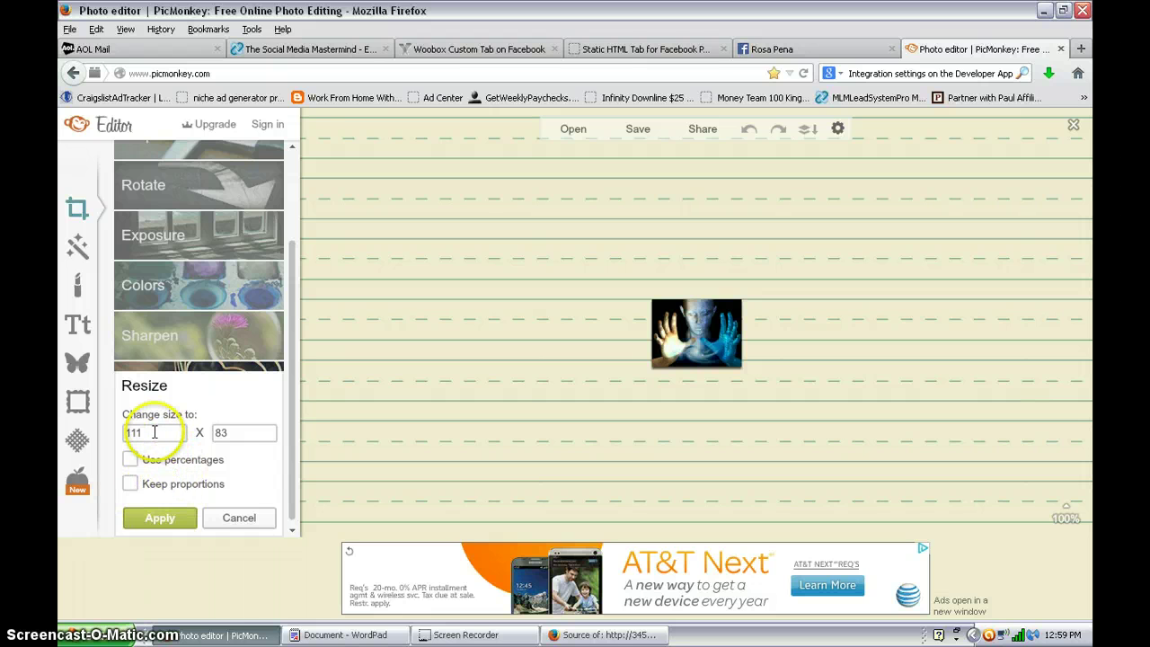
double_click(231, 432)
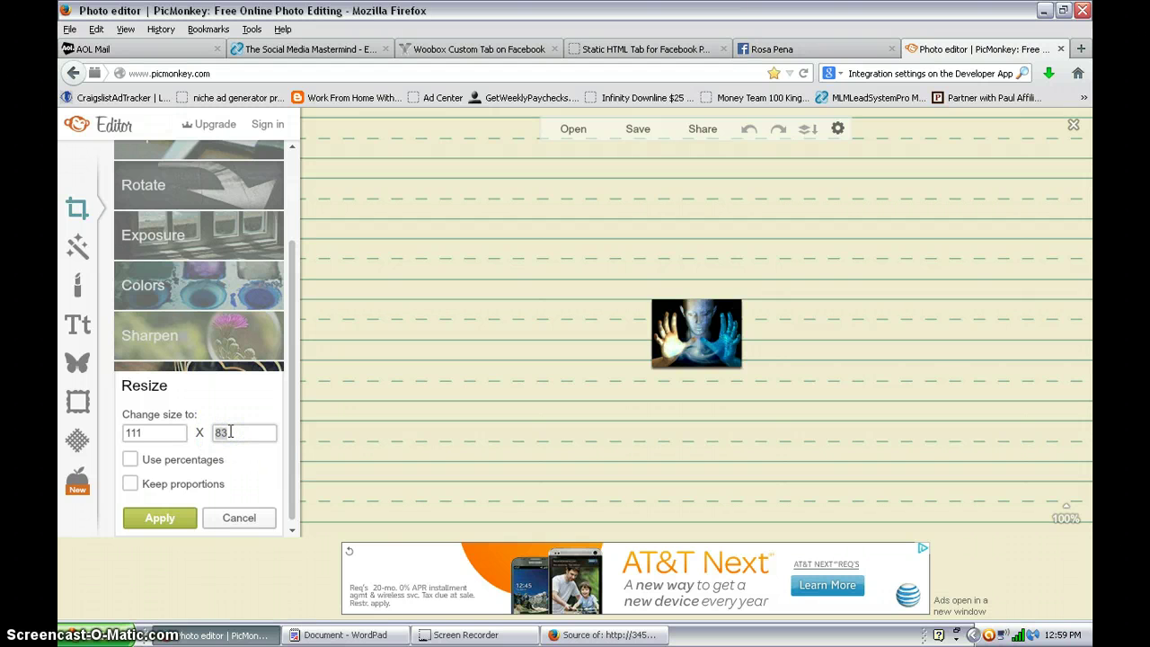
text(74)
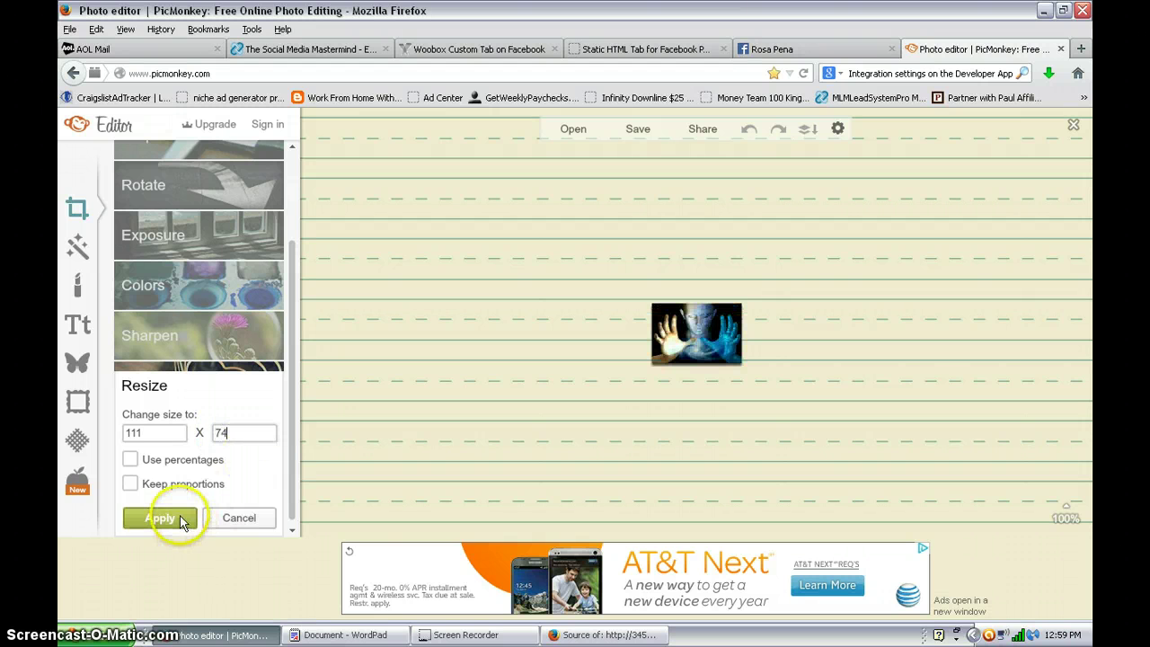
click(180, 518)
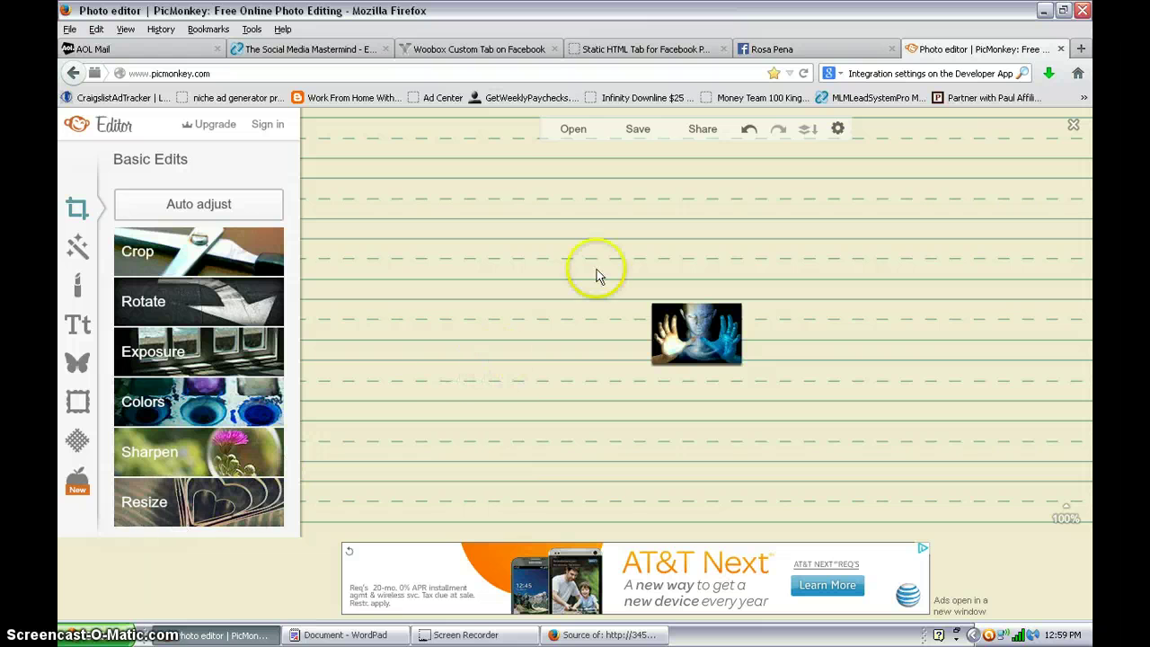
- Save the resized image to the desktop as cool1, keeping the original cool.jpg, and return to Facebook
click(638, 129)
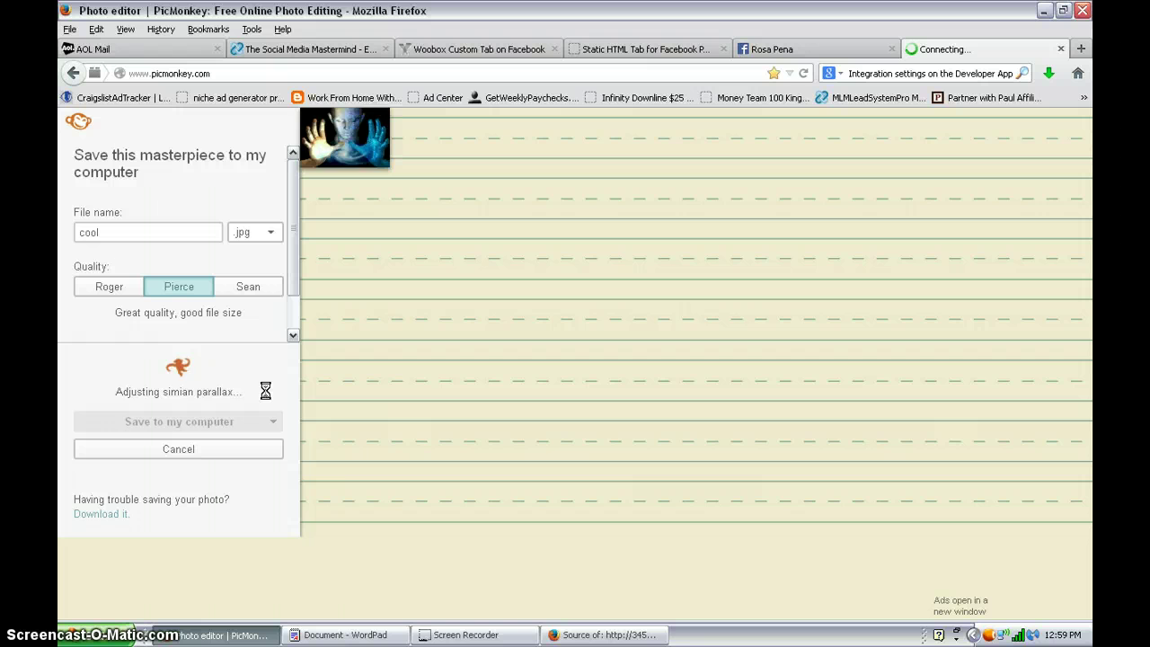
click(184, 427)
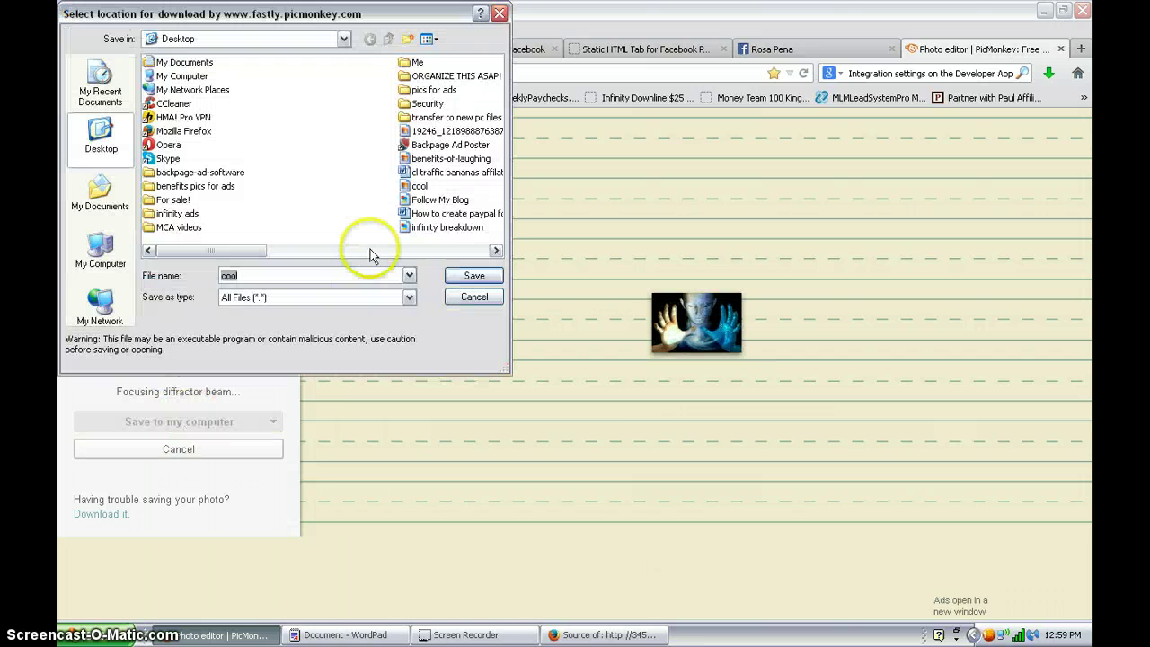
click(471, 274)
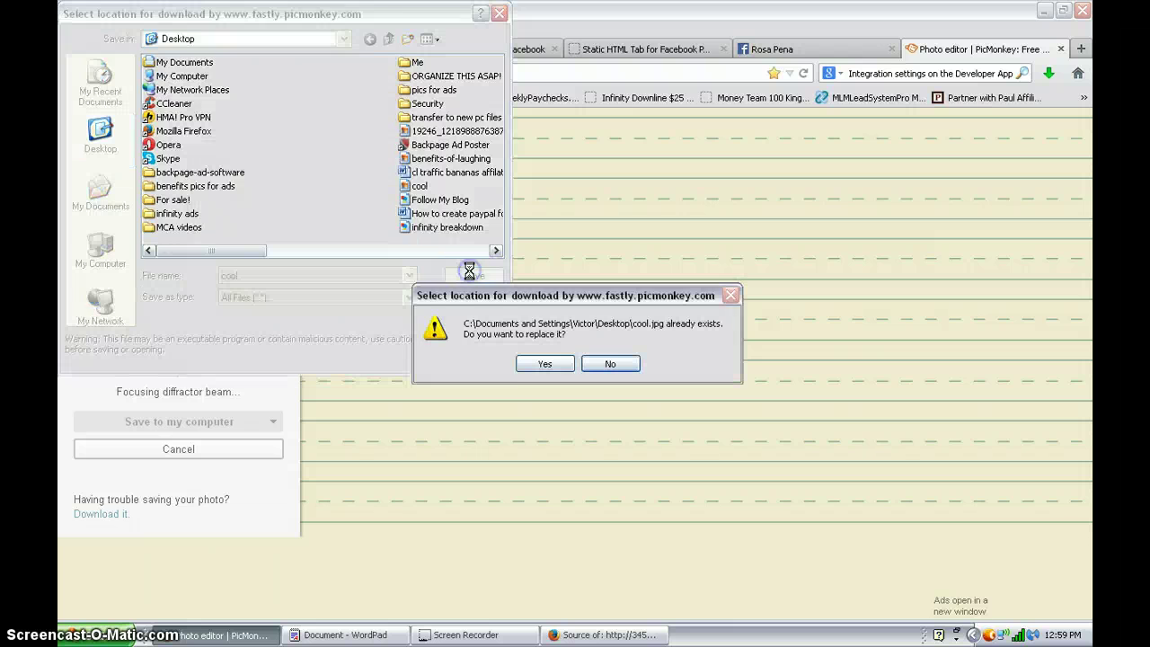
click(610, 363)
click(307, 276)
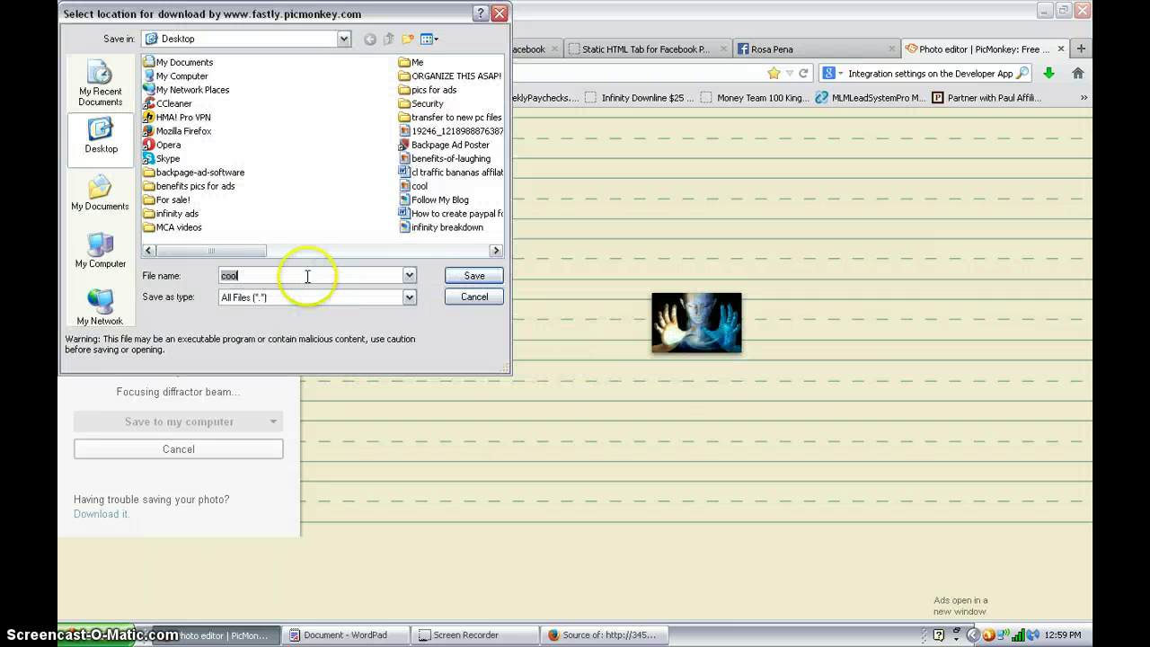
text(1)
click(456, 280)
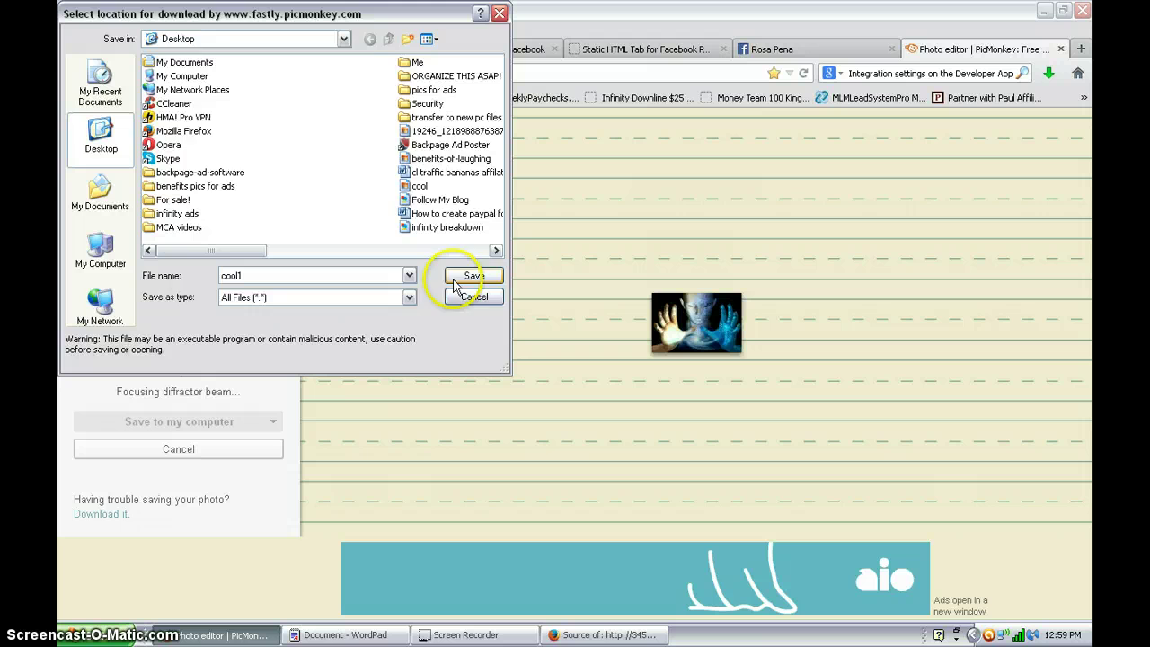
click(788, 46)
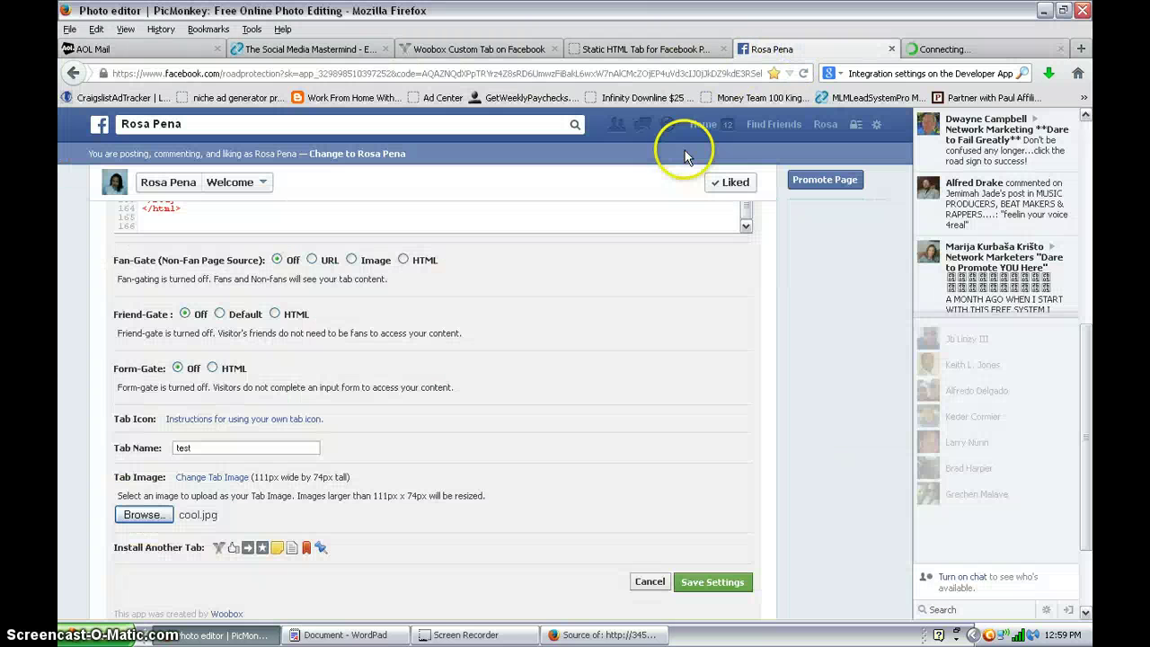
- Upload cool1.jpg from the Desktop as the tab image and save the tab settings
click(152, 517)
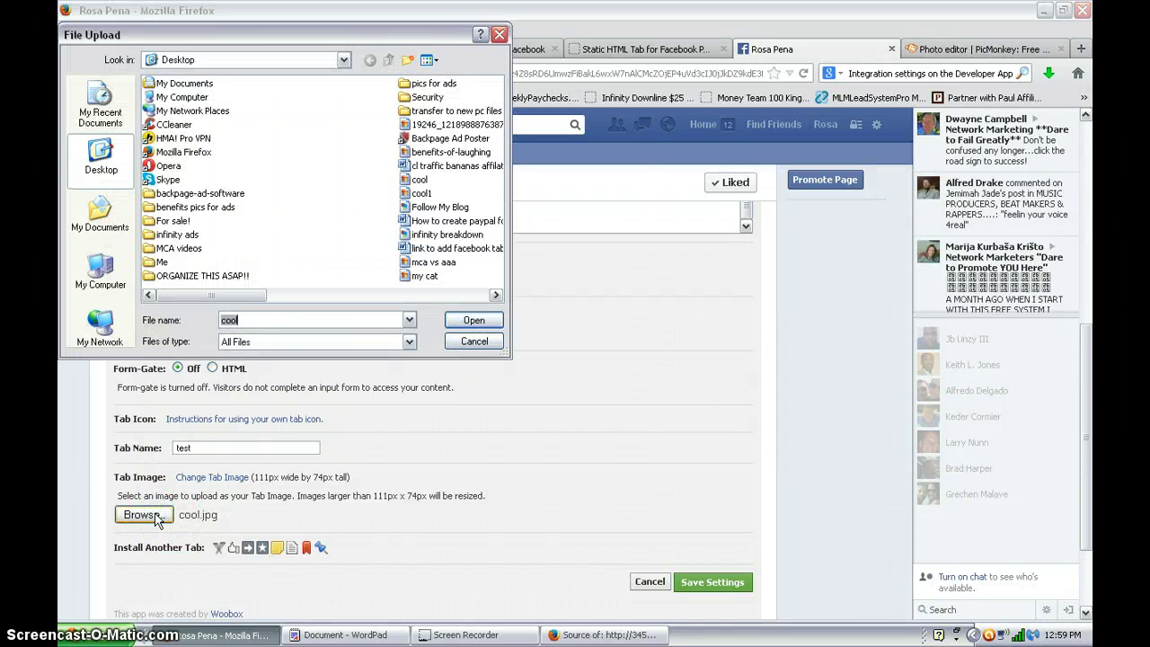
click(421, 193)
click(473, 321)
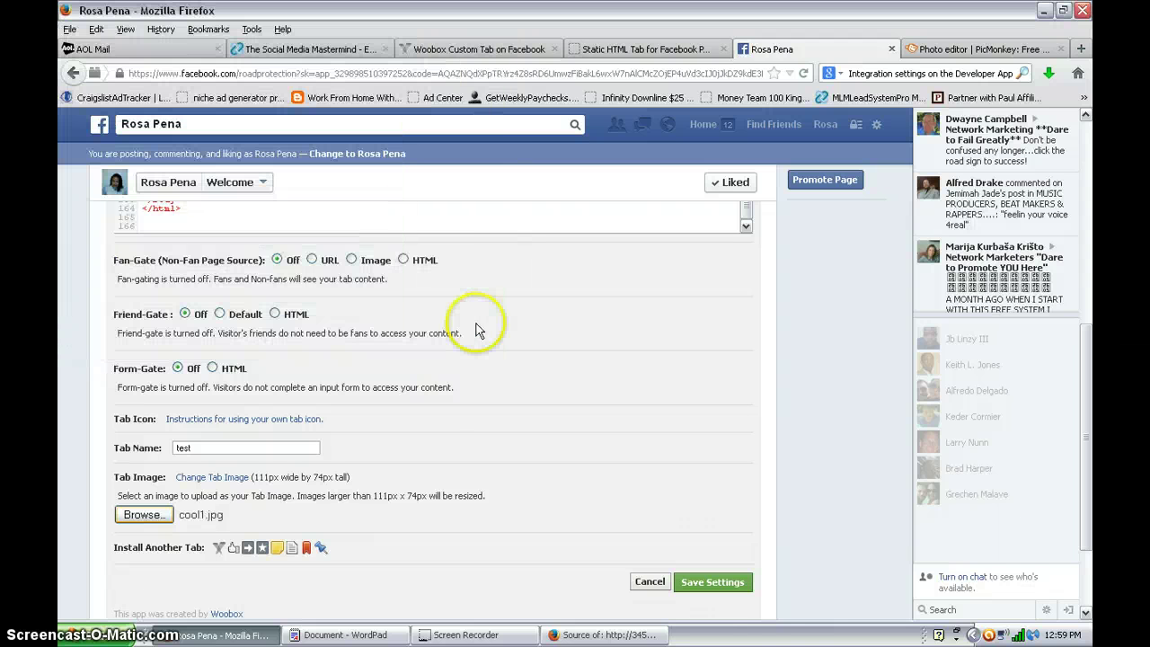
click(734, 584)
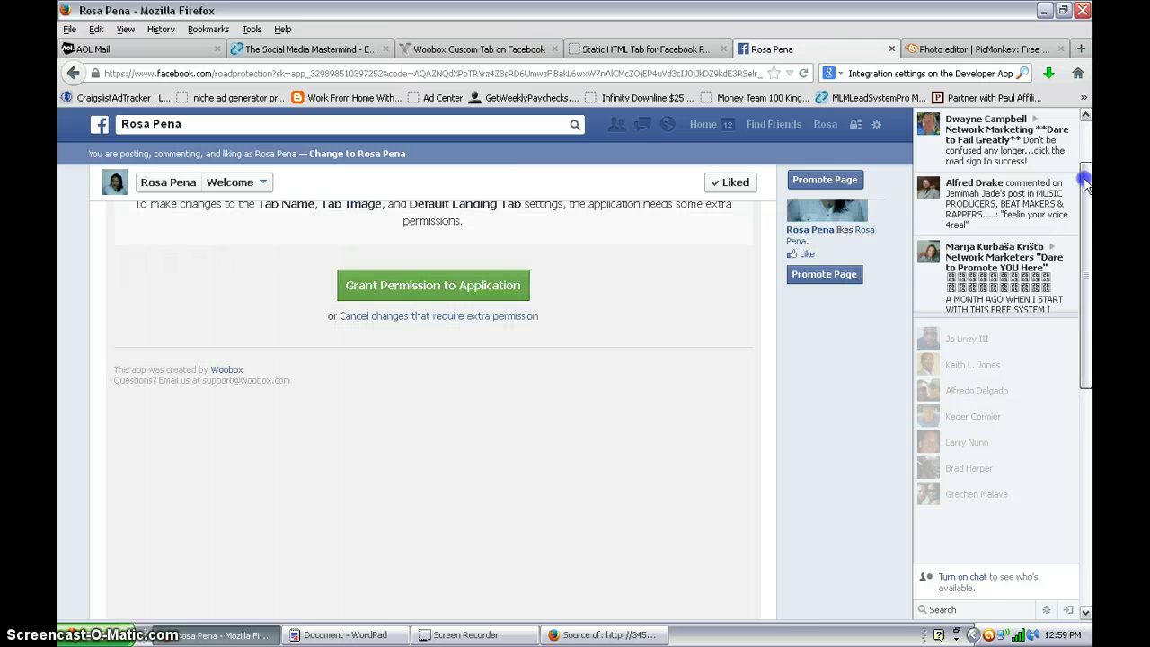
- Grant the HTML Page Tab app the extra permission to manage Pages
click(436, 375)
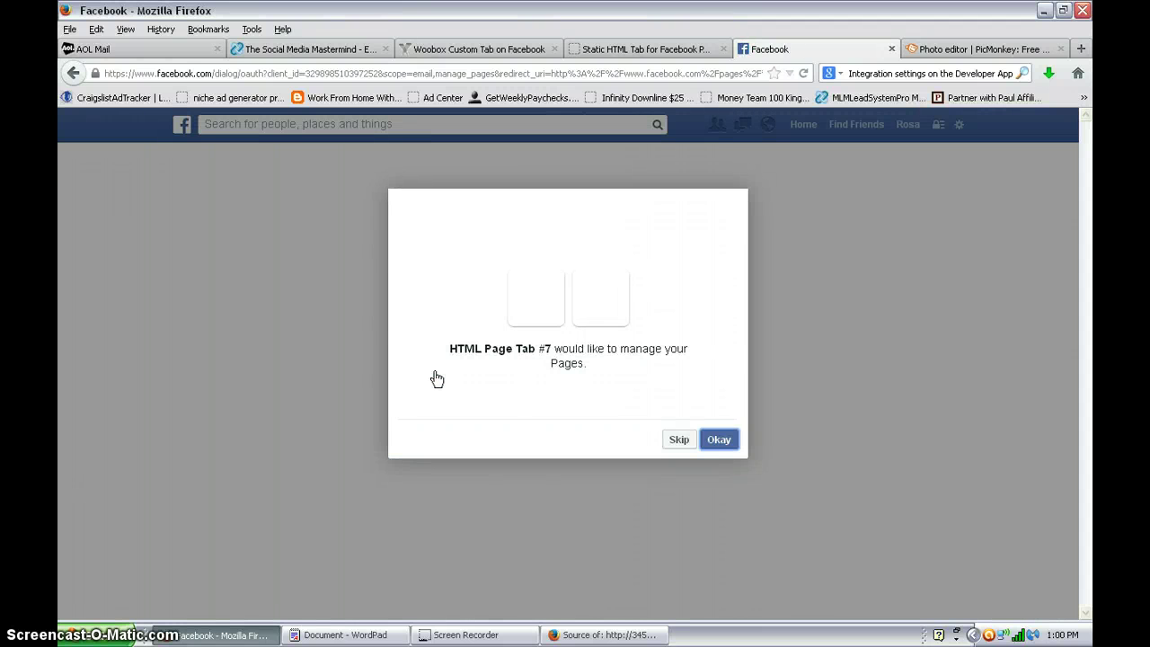
click(737, 442)
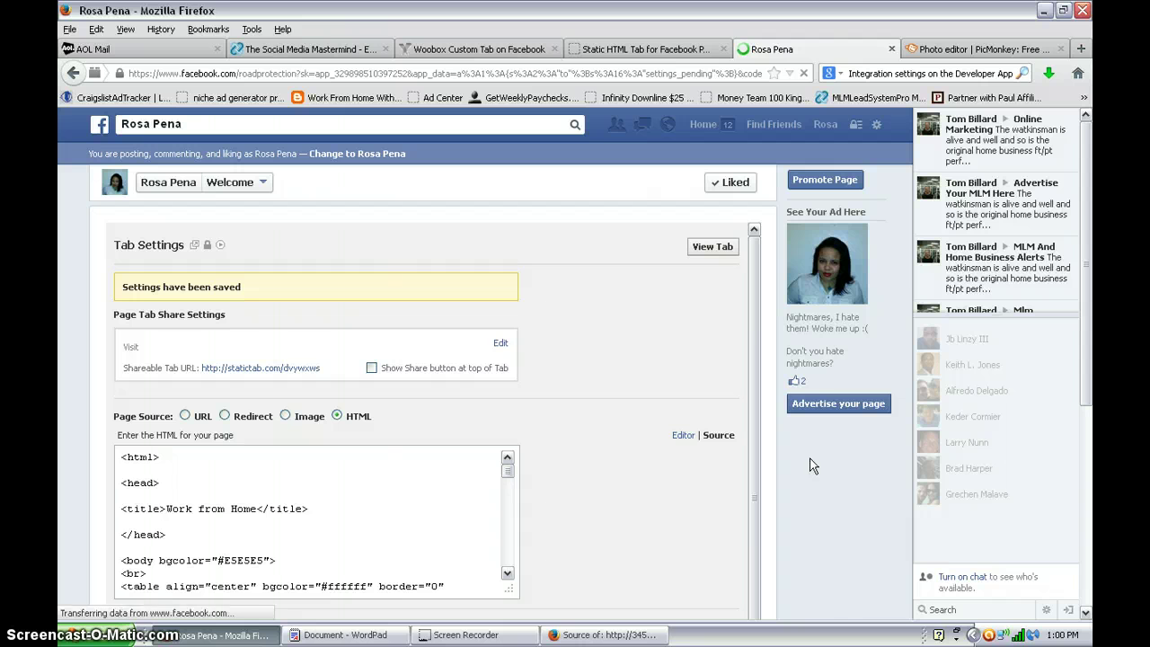
- View the custom tab and scroll through the Work from Home sales page to JOIN NOW and back
click(729, 256)
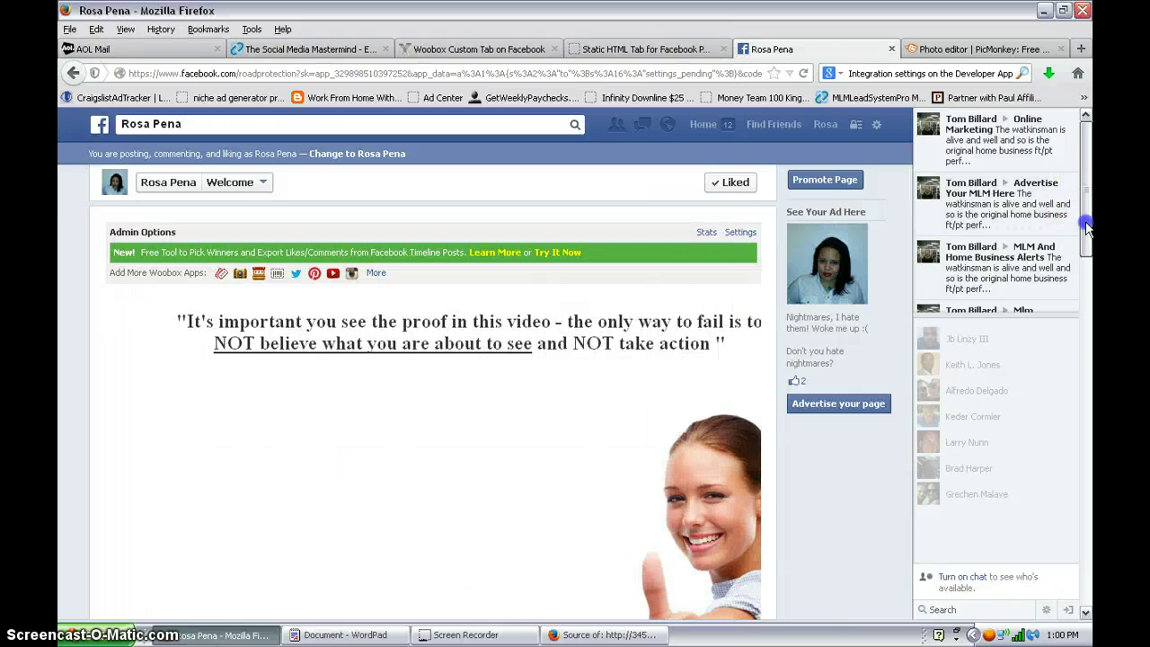
drag(1085, 228, 1073, 508)
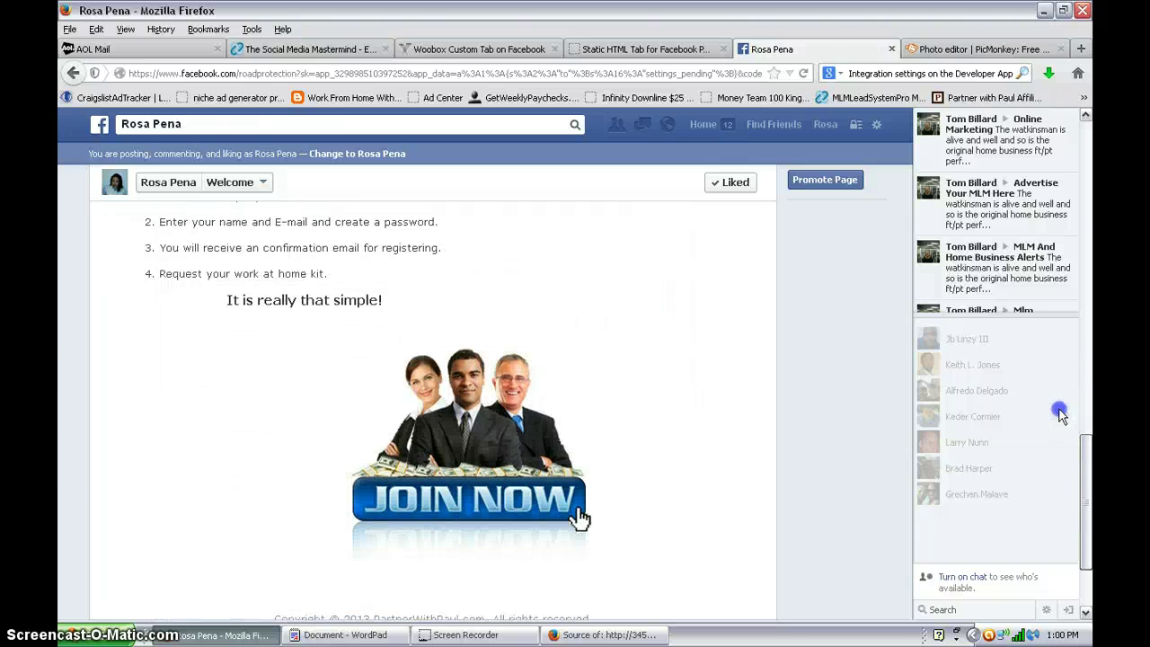
drag(1061, 414, 1038, 157)
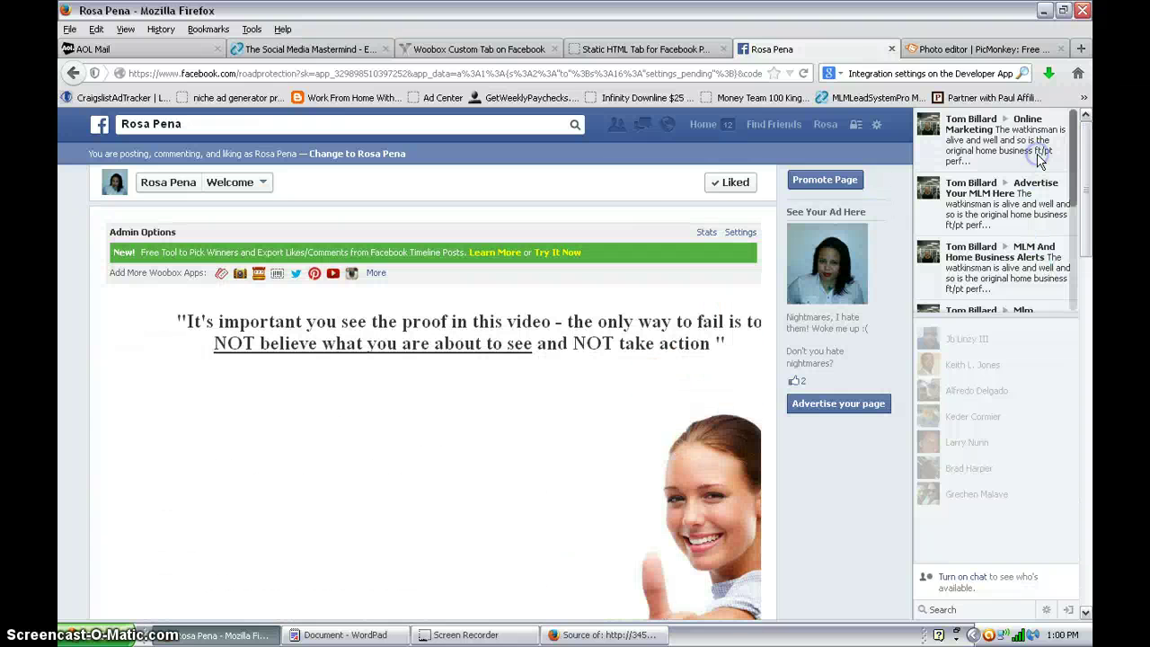
mouse_move(1041, 160)
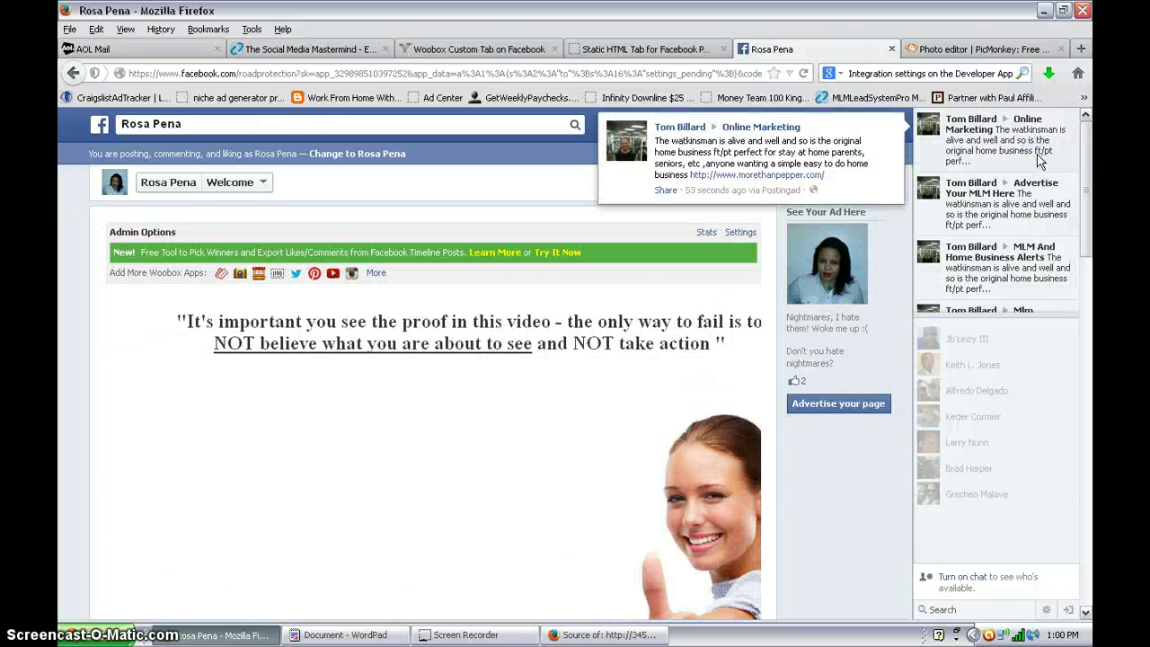